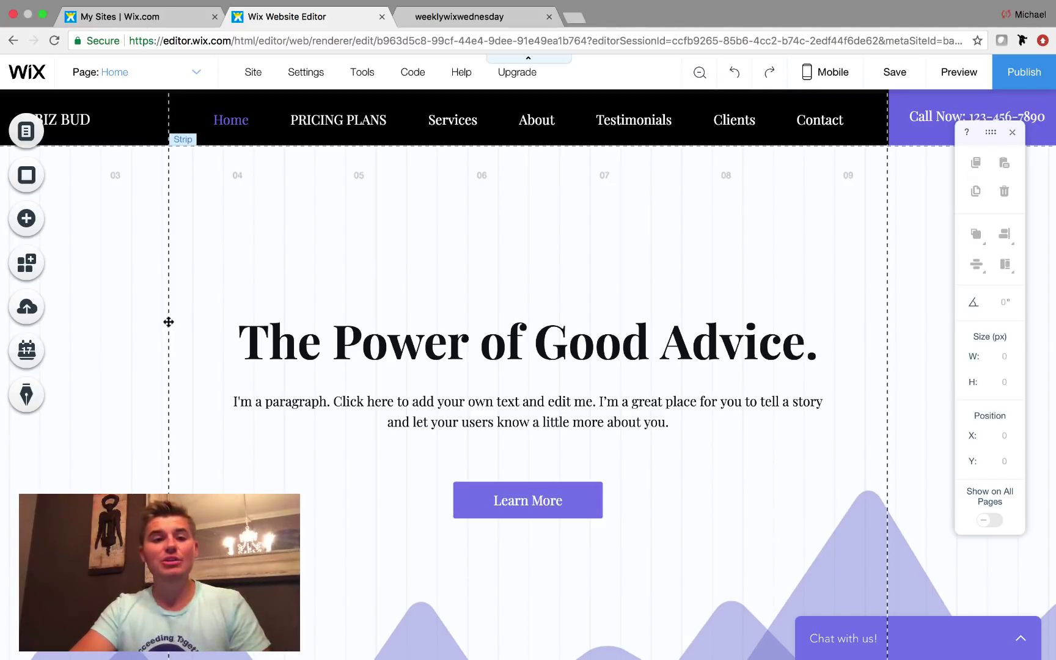
# Find the free Paid Plans app in the App Market and add it to the site.
pyautogui.click(29, 276)
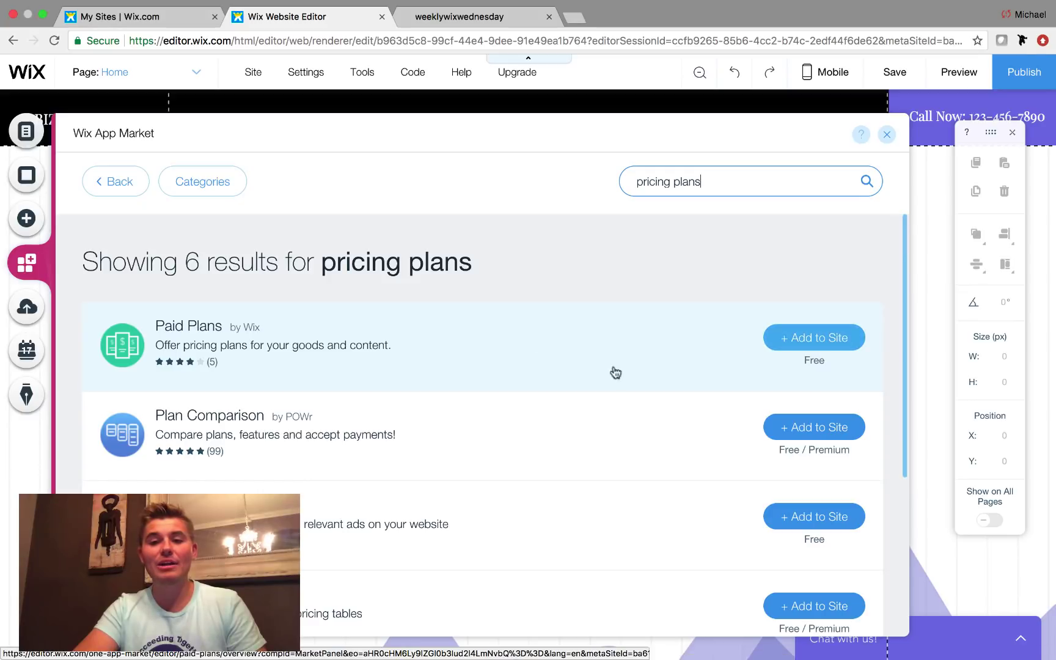
pyautogui.click(558, 369)
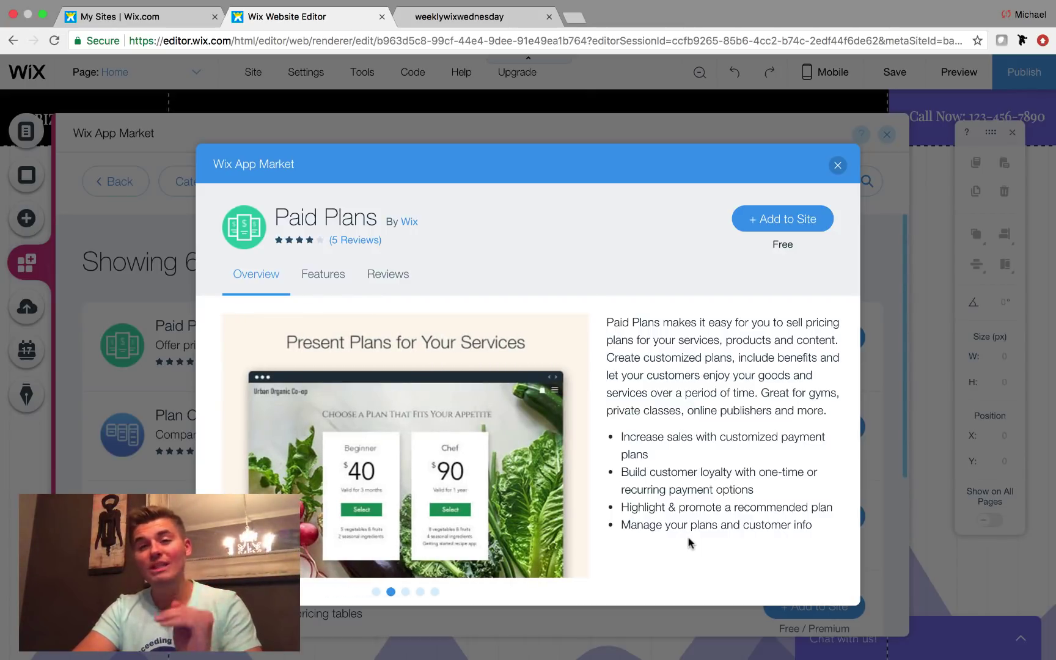
pyautogui.click(771, 222)
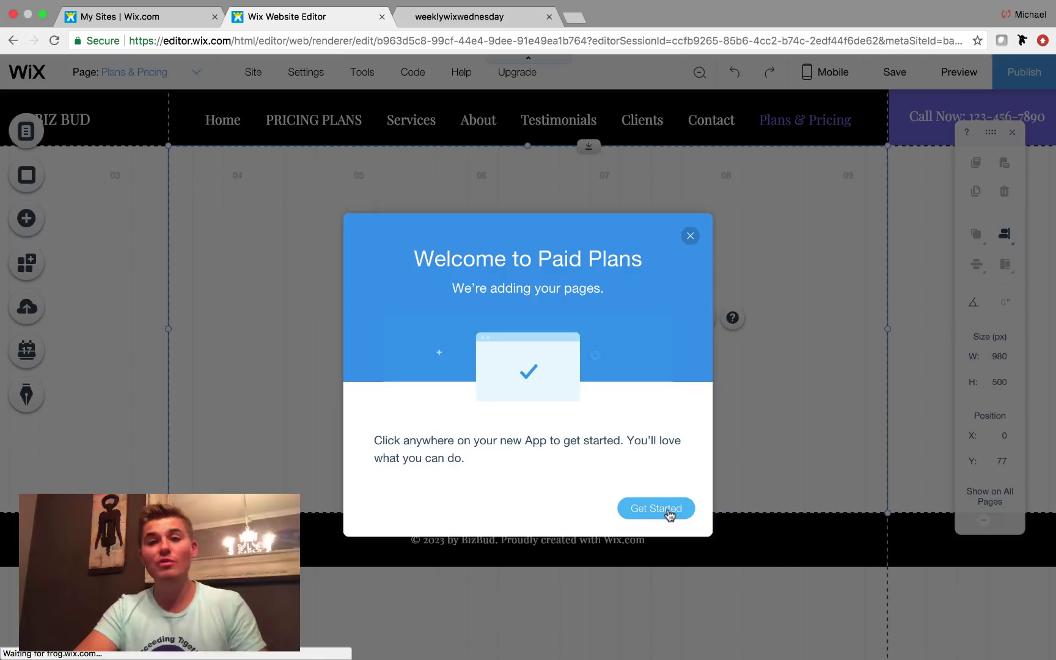
# Dismiss the welcome message and review the plans widget's Settings, Layout and Text options, including the Select button label.
pyautogui.click(689, 237)
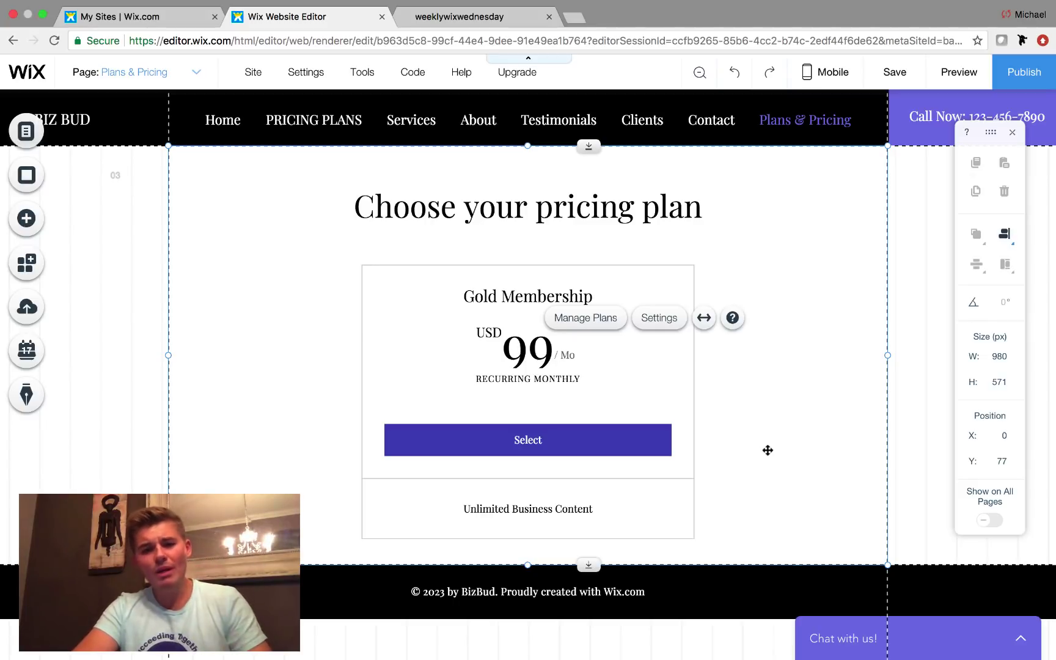
pyautogui.click(656, 324)
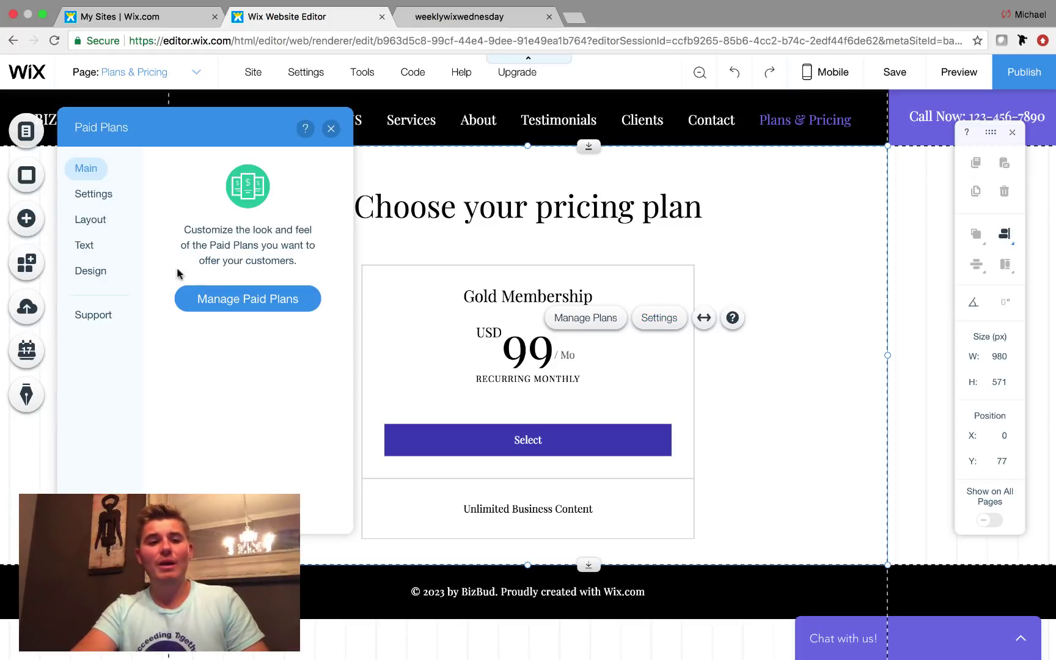
pyautogui.click(94, 196)
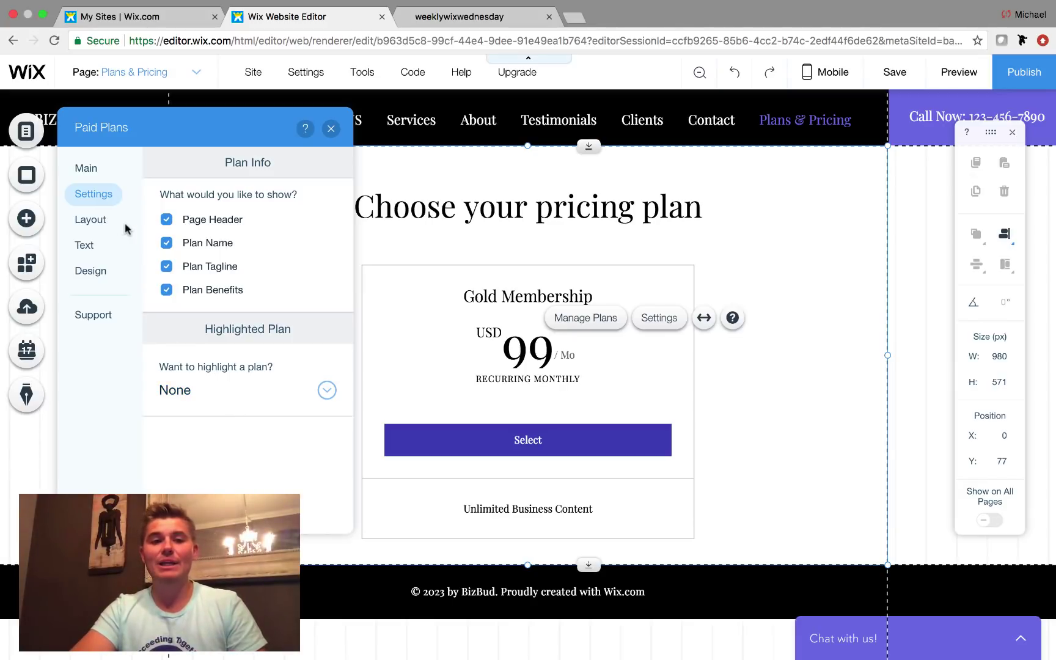
pyautogui.click(102, 225)
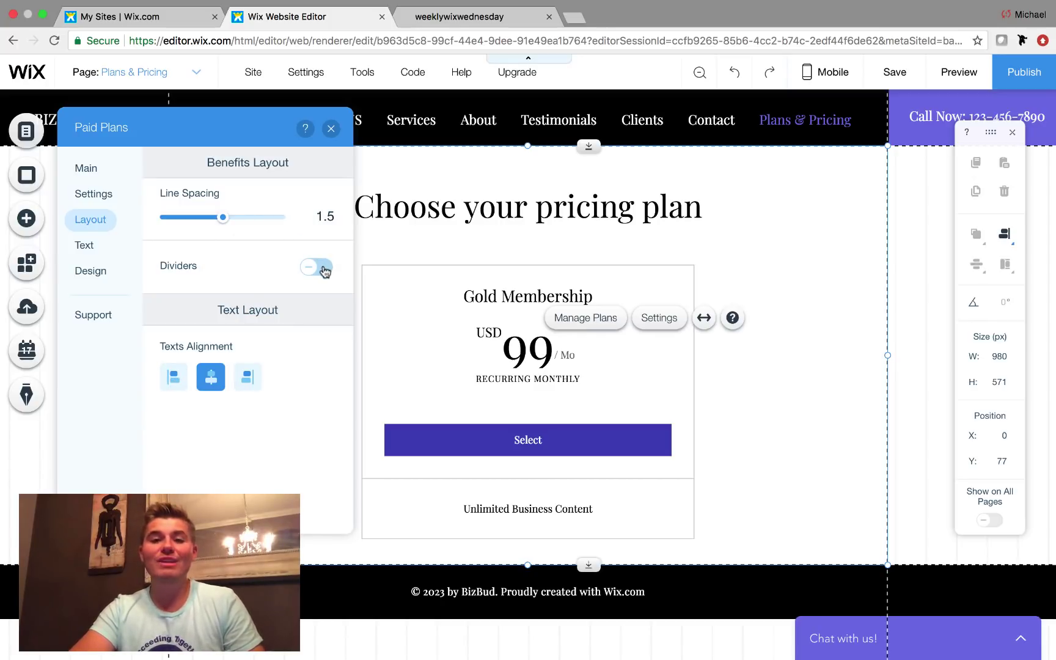
pyautogui.click(84, 245)
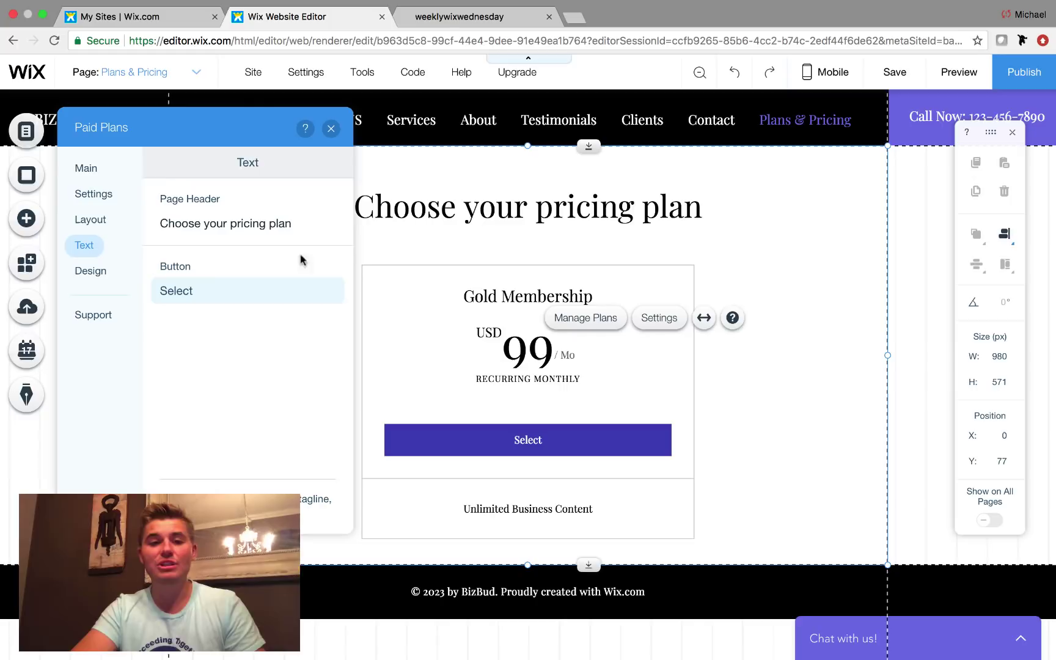
pyautogui.click(207, 294)
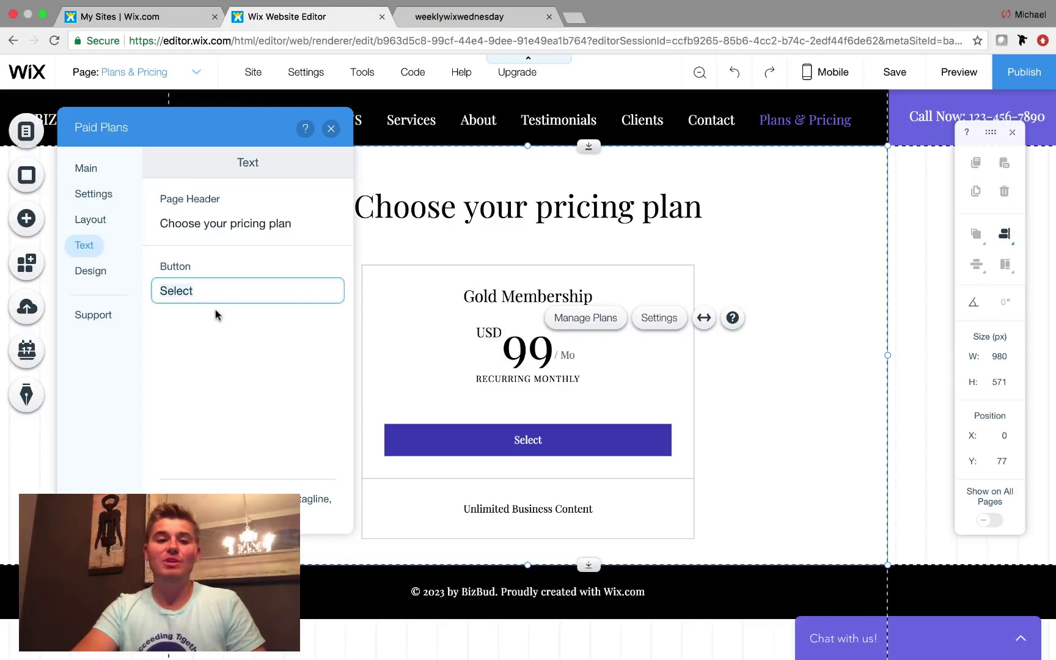
# Check the widget's Design > Background and Border options, then go back to the panel's Main page.
pyautogui.click(97, 278)
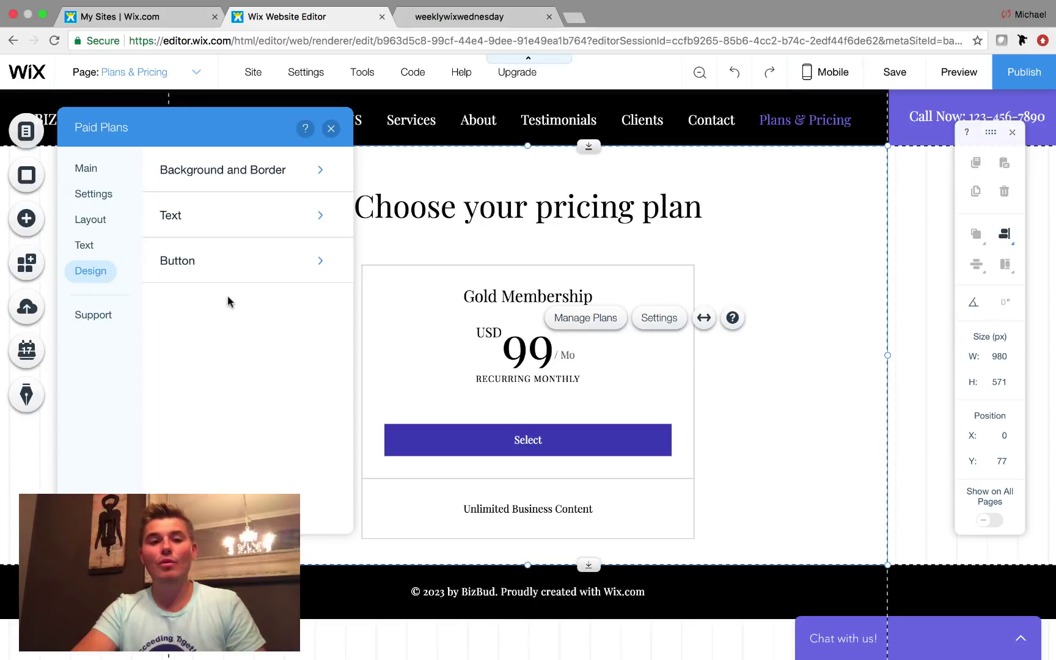
pyautogui.click(243, 178)
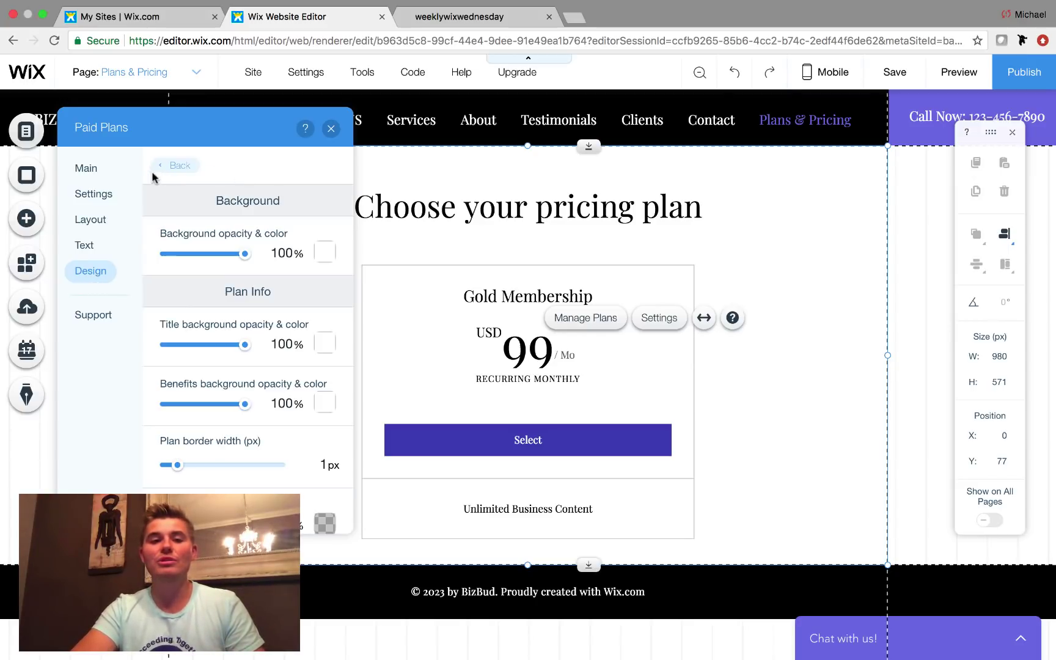
pyautogui.click(175, 168)
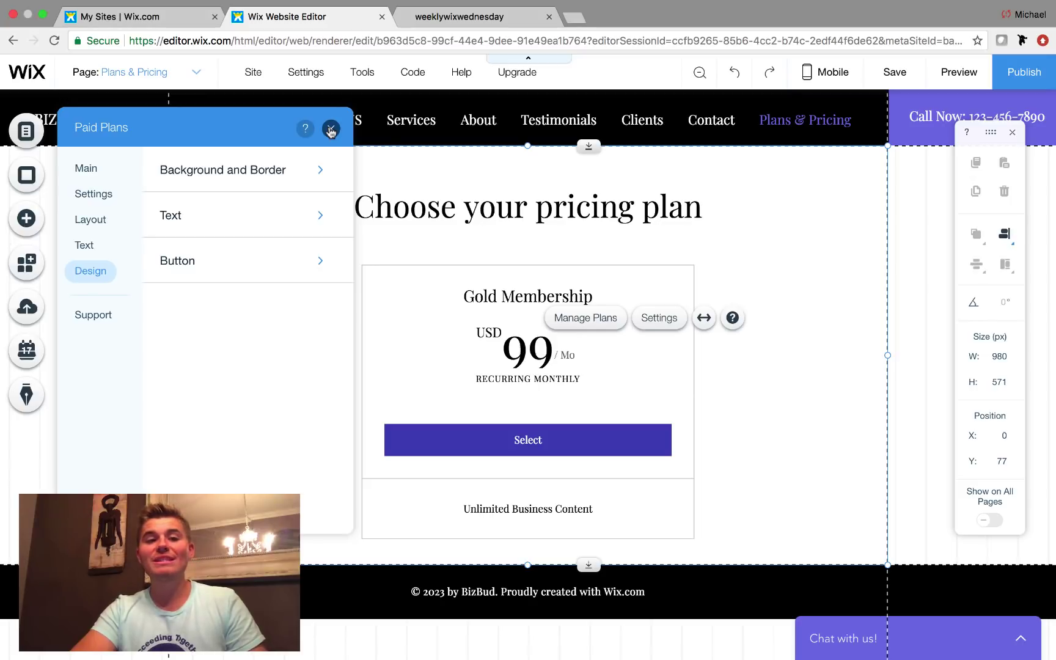
pyautogui.click(86, 168)
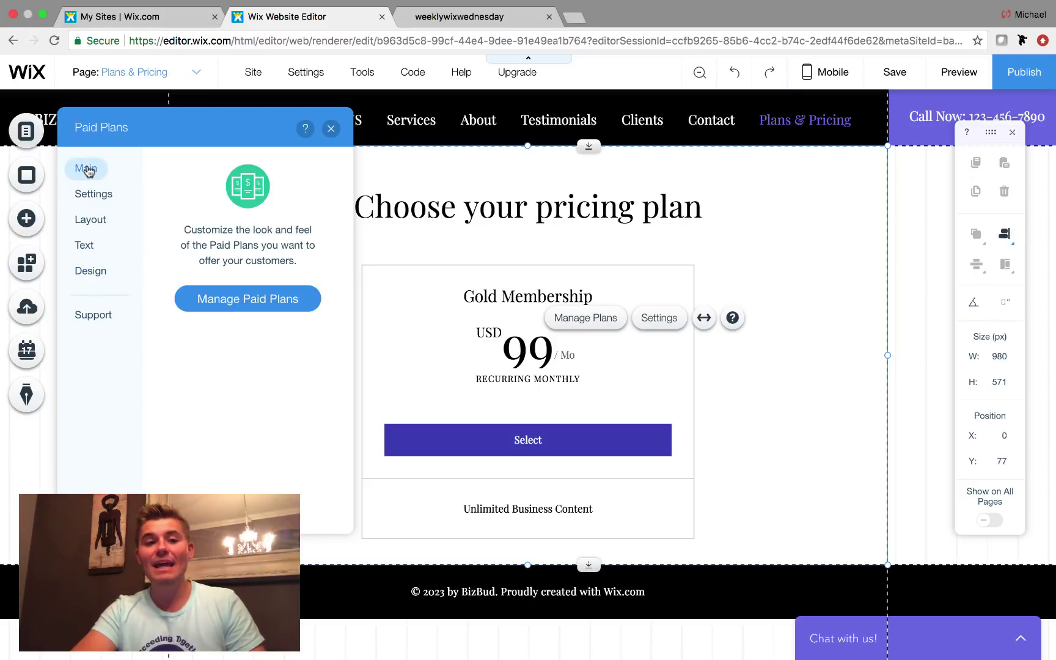
# Go to the Manage Paid Plans dashboard and dismiss the Connect Payment Methods reminder.
pyautogui.click(264, 304)
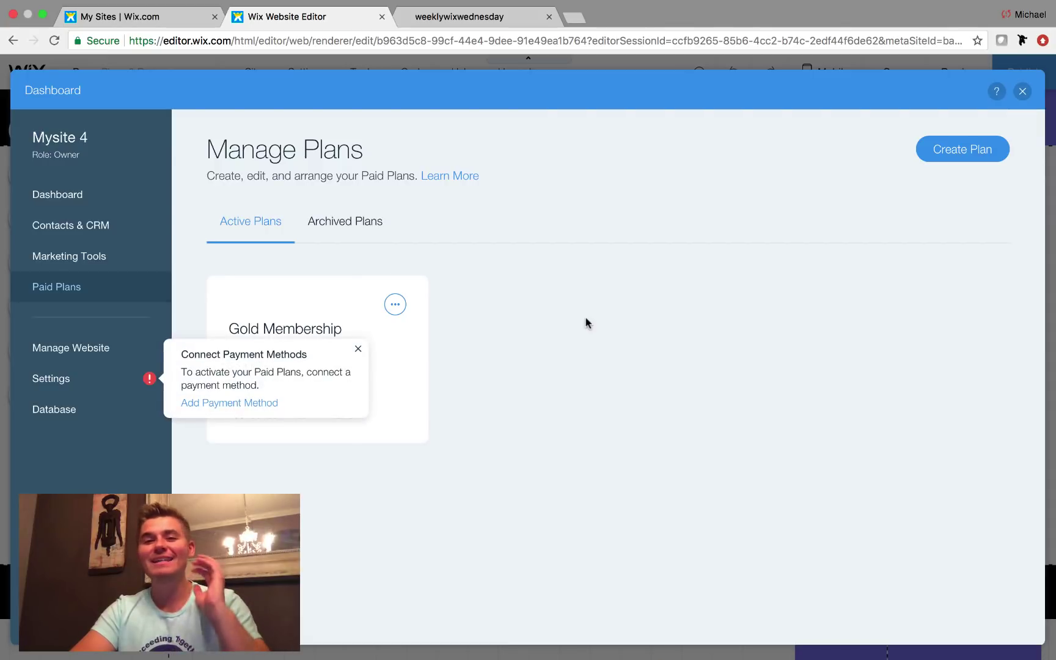
pyautogui.click(358, 349)
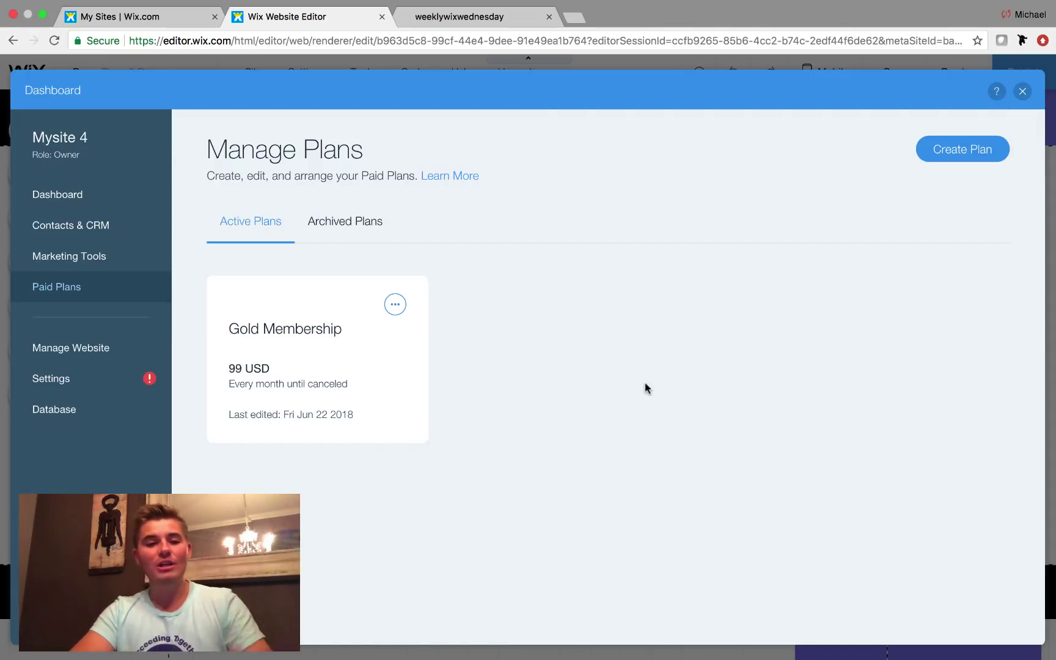
pyautogui.moveTo(359, 391)
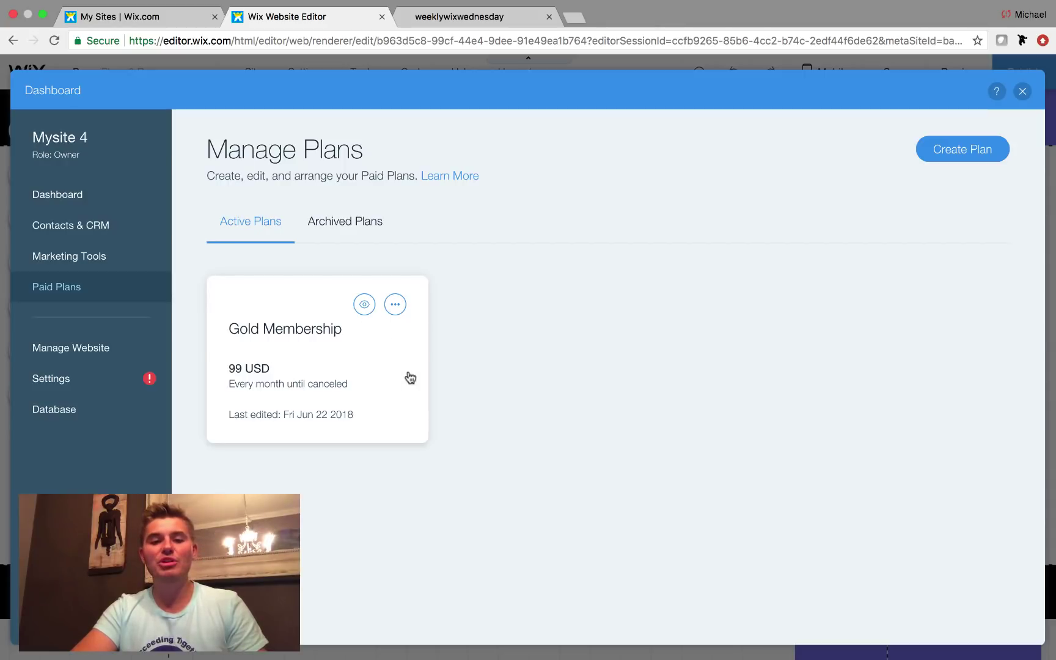
# Create a new plan titled 'Silver Membership' with 'FREE Webinars' as its first benefit.
pyautogui.click(956, 159)
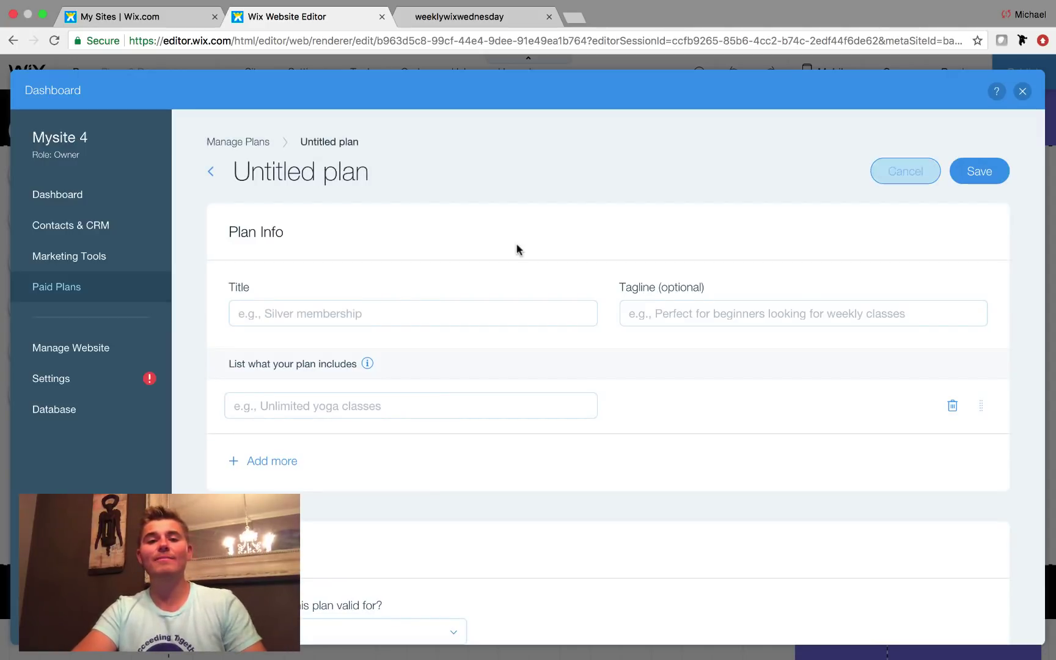
pyautogui.click(409, 309)
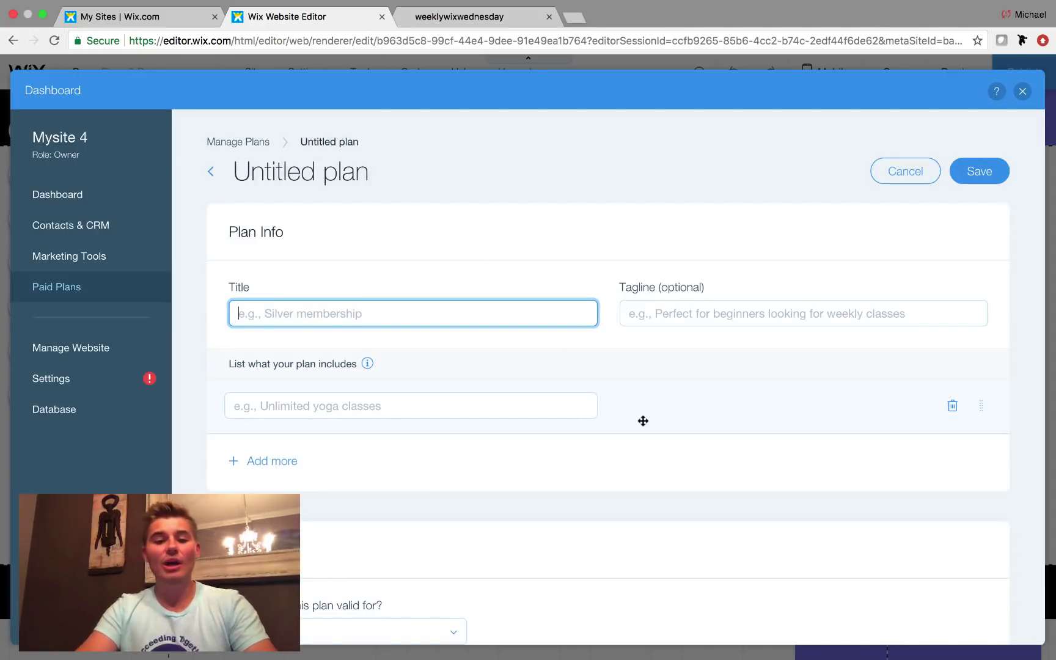
pyautogui.write('Silver M')
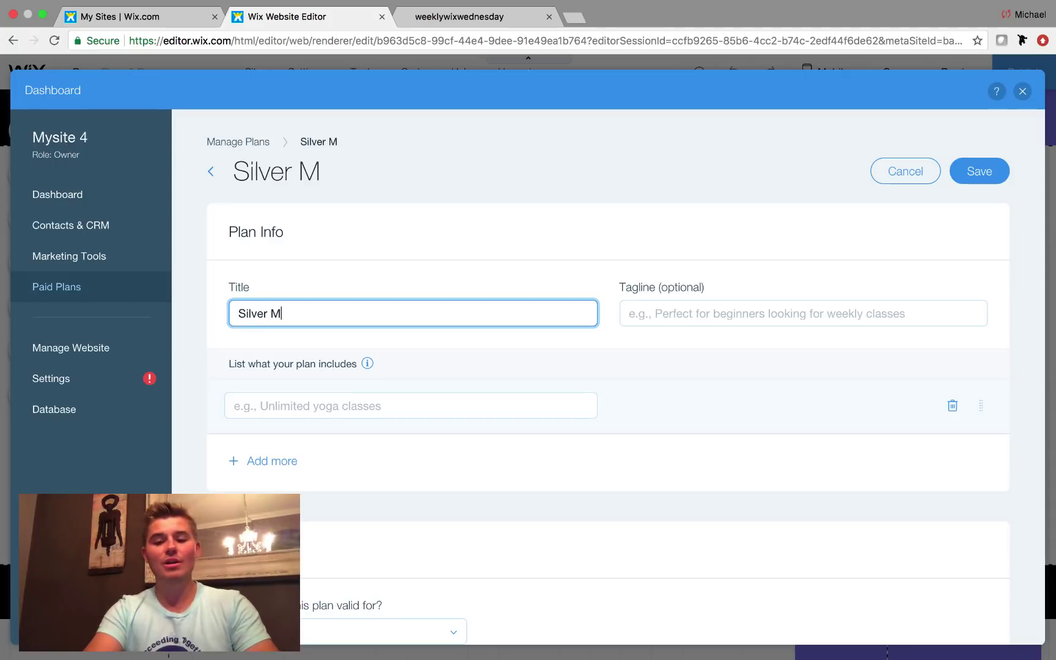
pyautogui.write('embership')
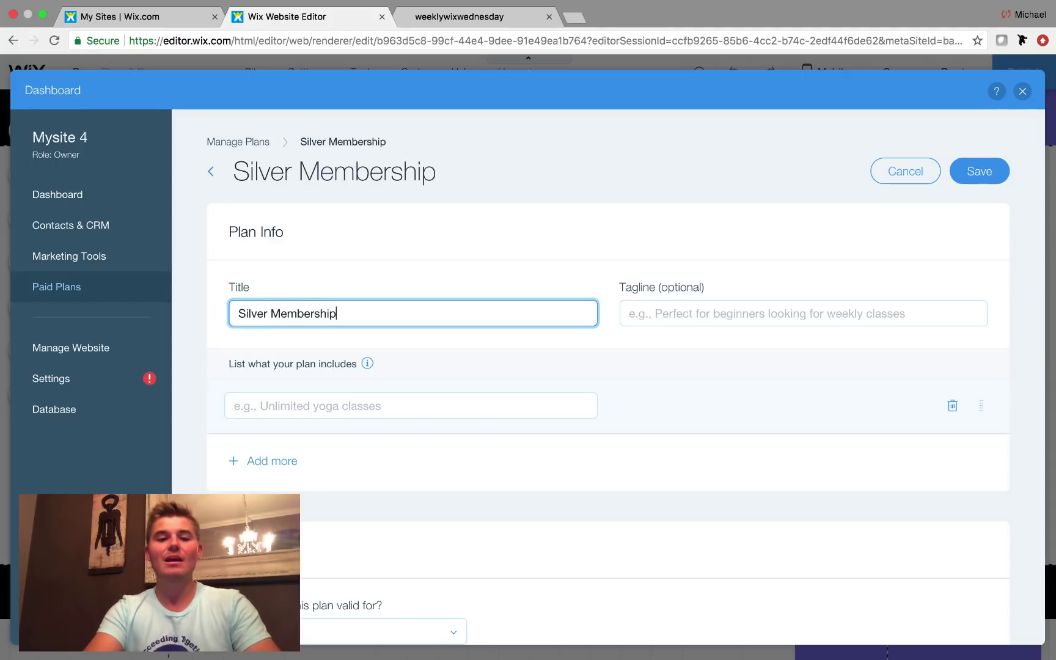
pyautogui.click(710, 316)
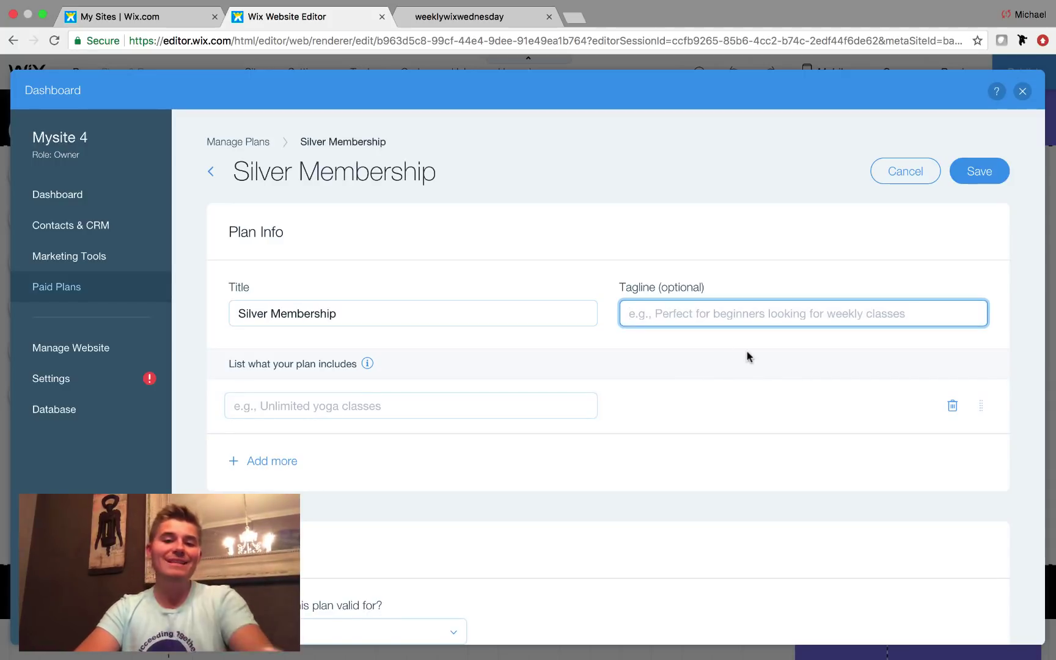
pyautogui.click(349, 406)
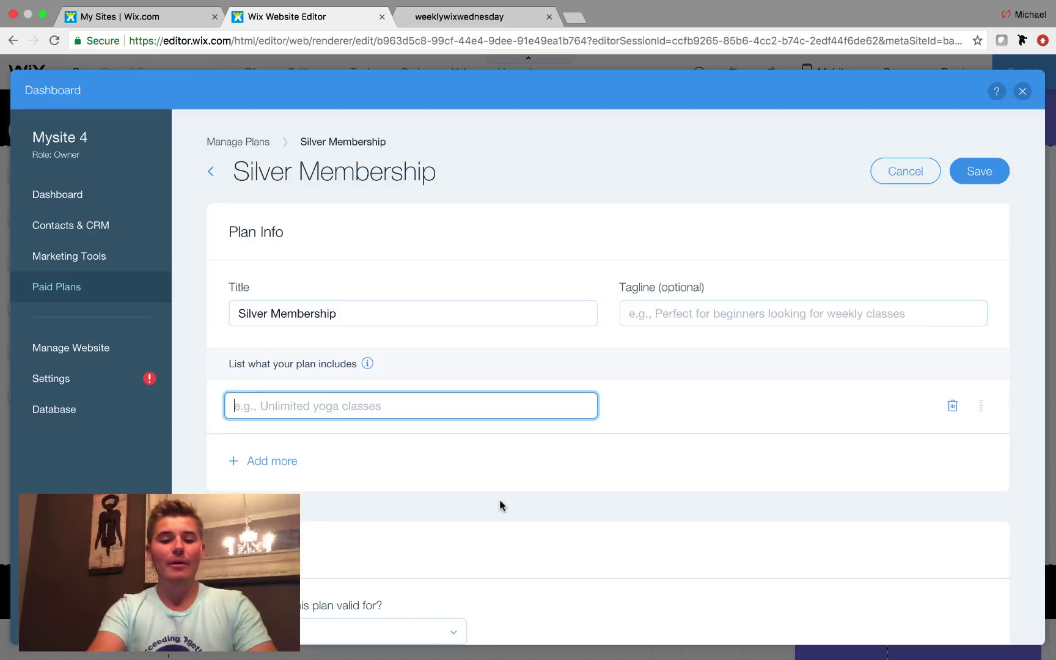
pyautogui.write('FREE Webinars')
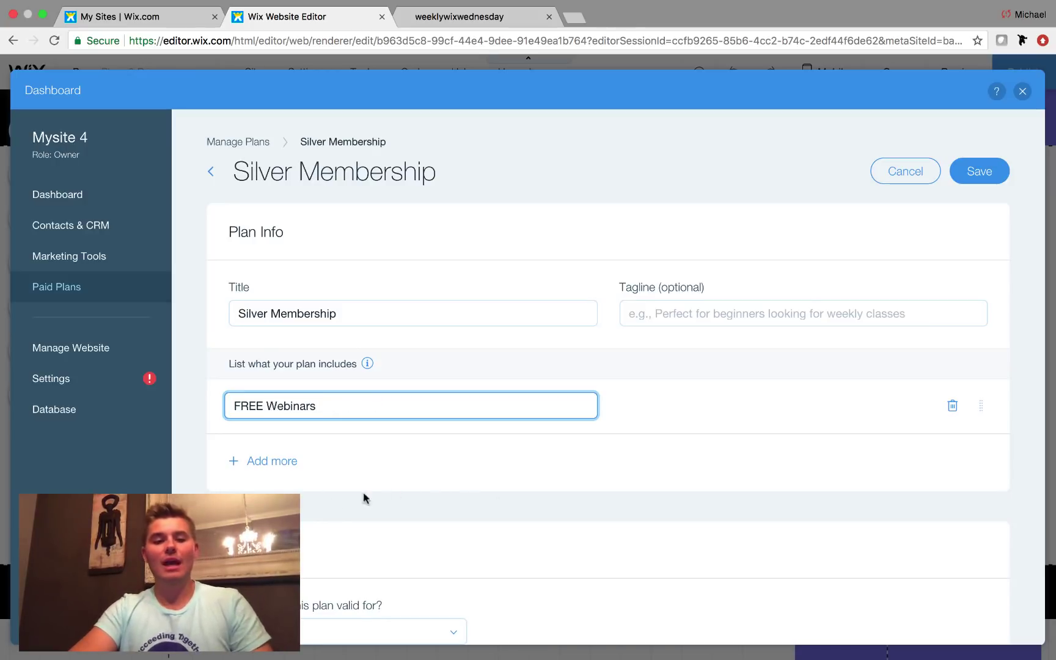
# Delete the three empty benefit rows so only FREE Webinars remains.
pyautogui.click(262, 464)
pyautogui.click(325, 518)
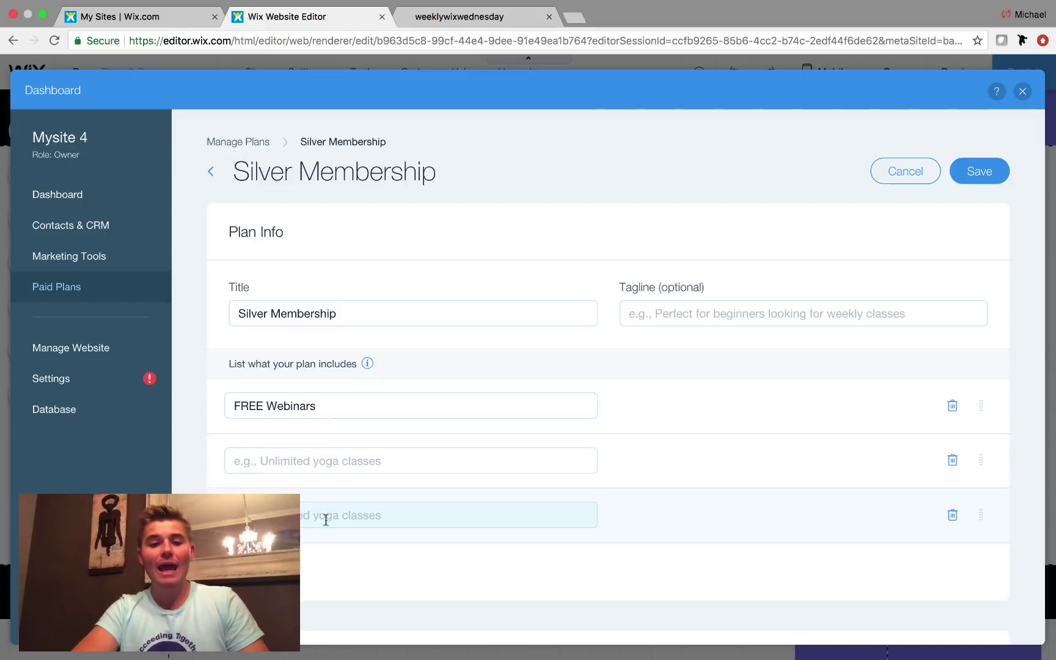
pyautogui.click(269, 571)
pyautogui.scroll(-3, 745, 547)
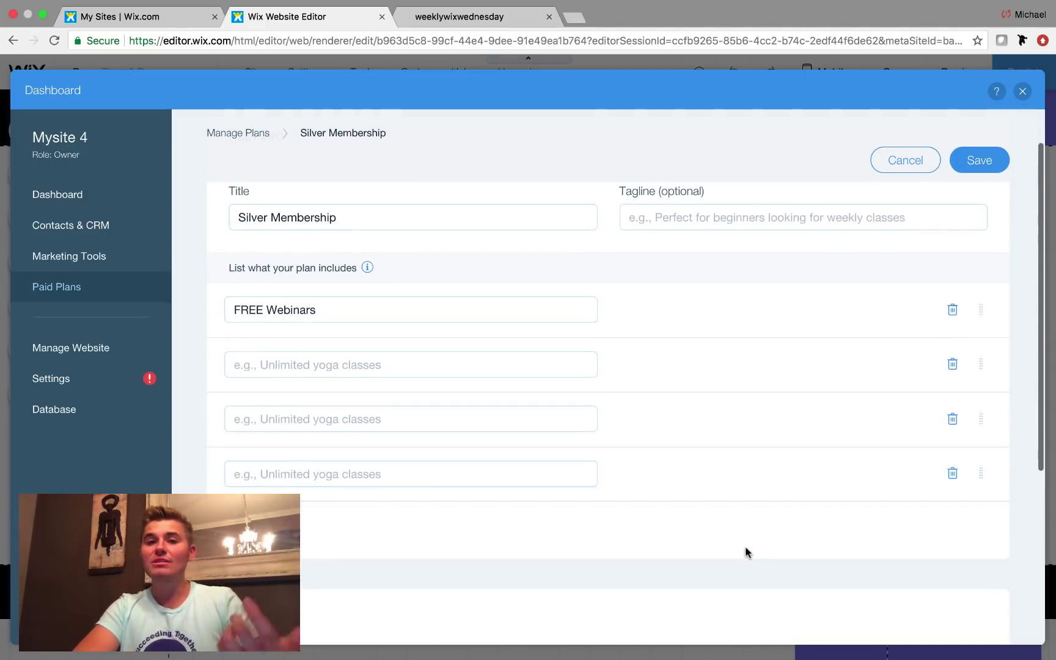
pyautogui.click(952, 364)
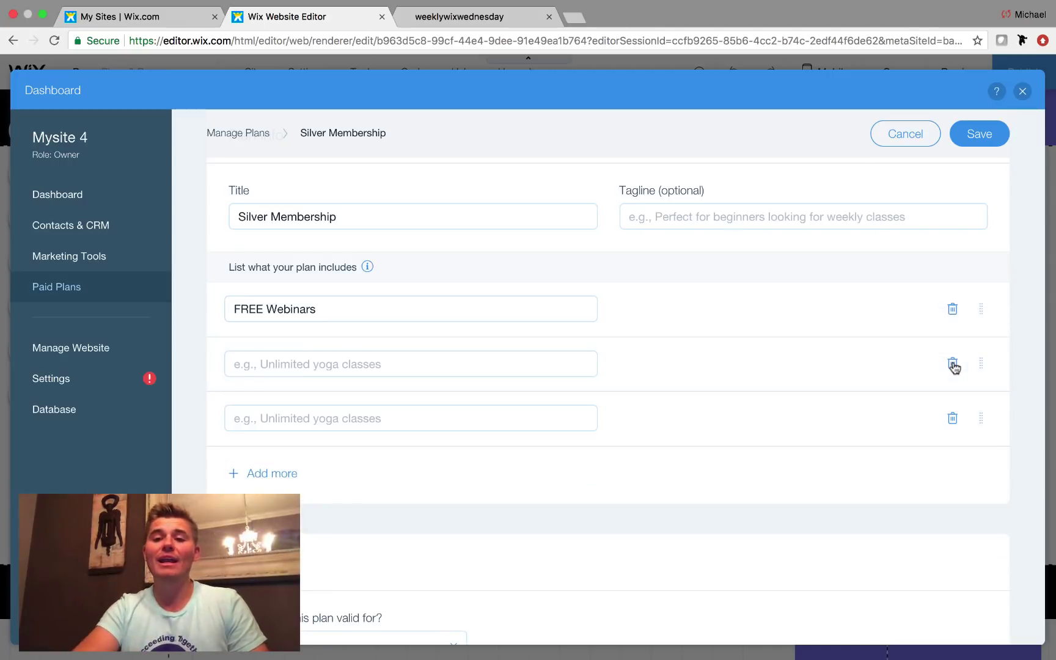
pyautogui.click(952, 365)
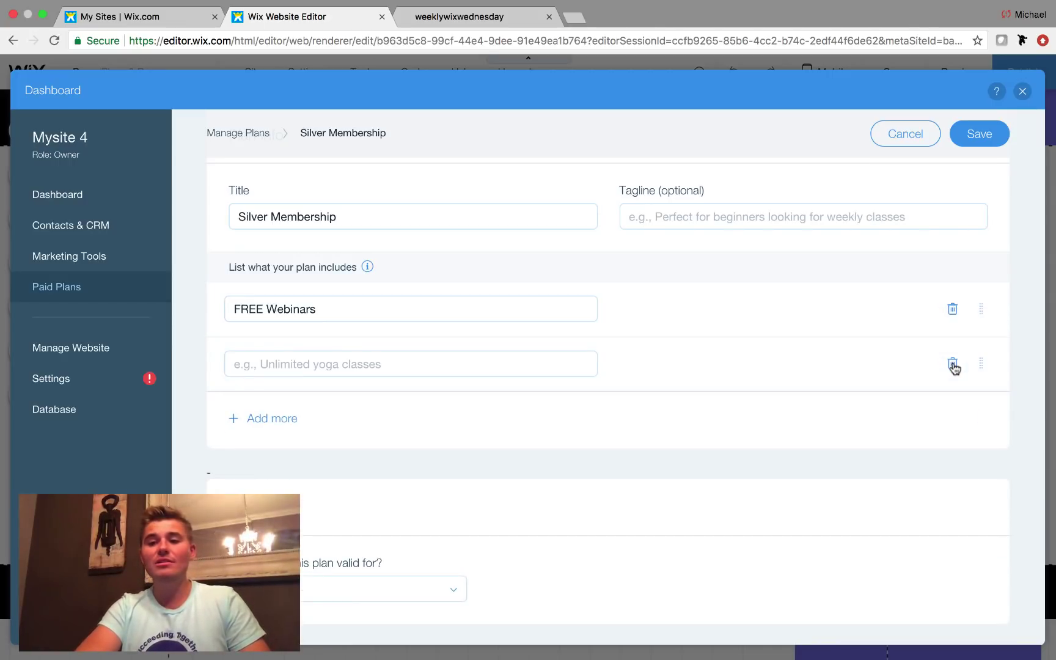
pyautogui.click(952, 365)
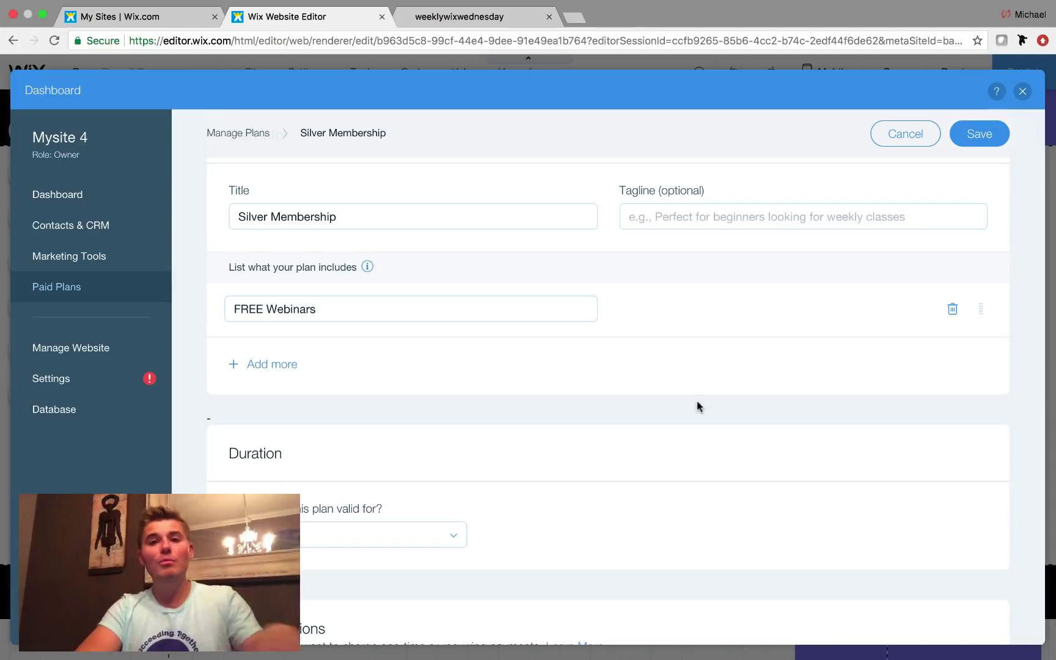
pyautogui.scroll(-5, 508, 475)
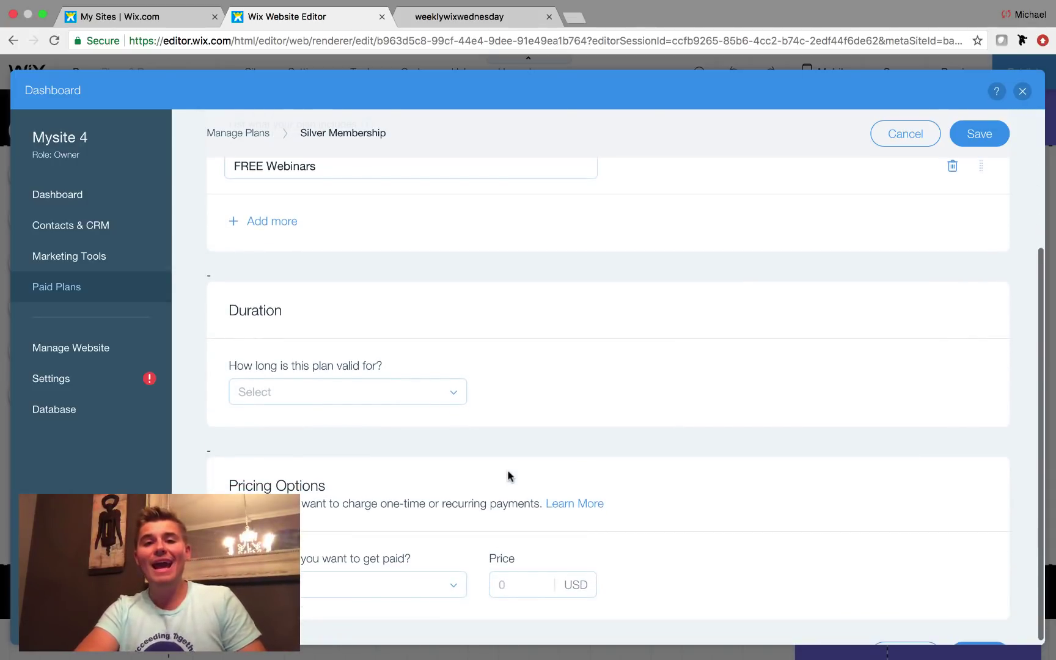
# Make Silver Membership valid until the user cancels, billed monthly at 79 USD, and save it.
pyautogui.click(384, 393)
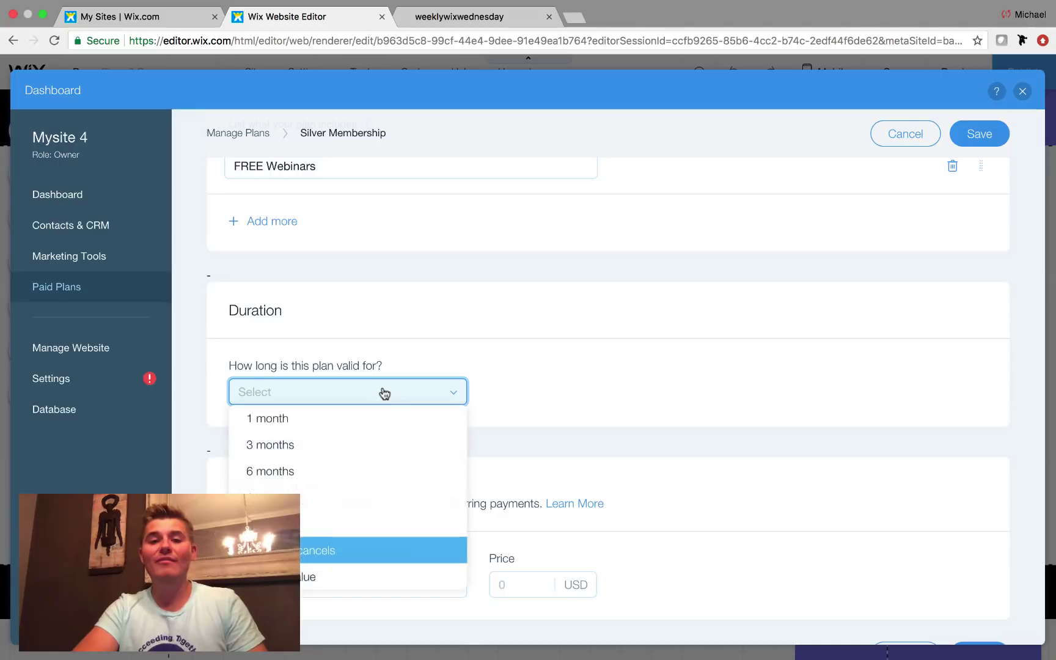
pyautogui.click(305, 560)
pyautogui.scroll(-2, 408, 513)
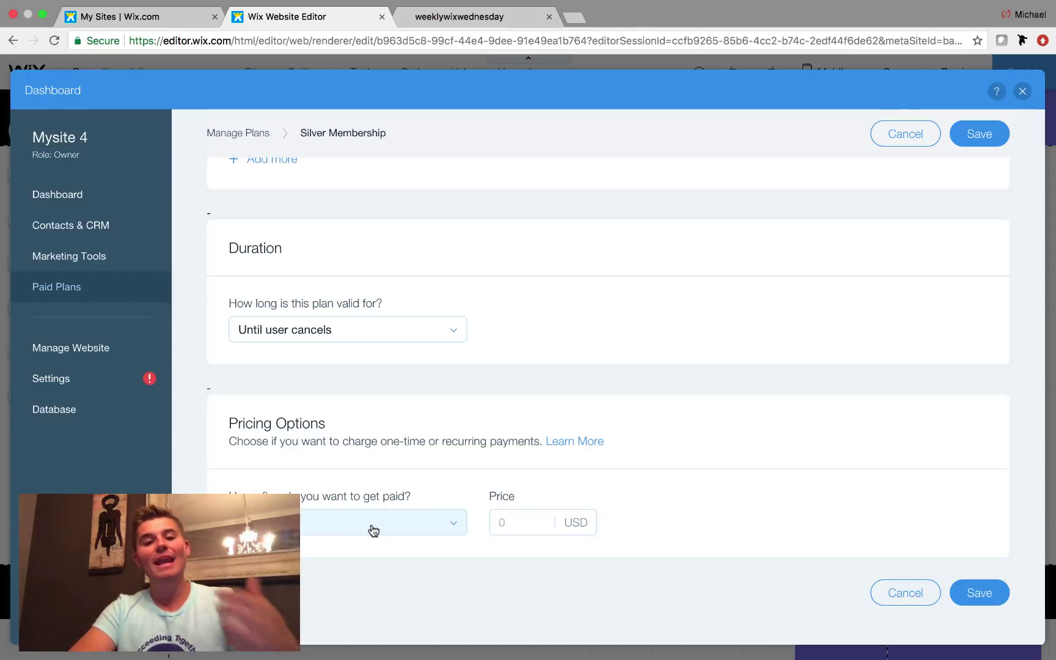
pyautogui.click(373, 530)
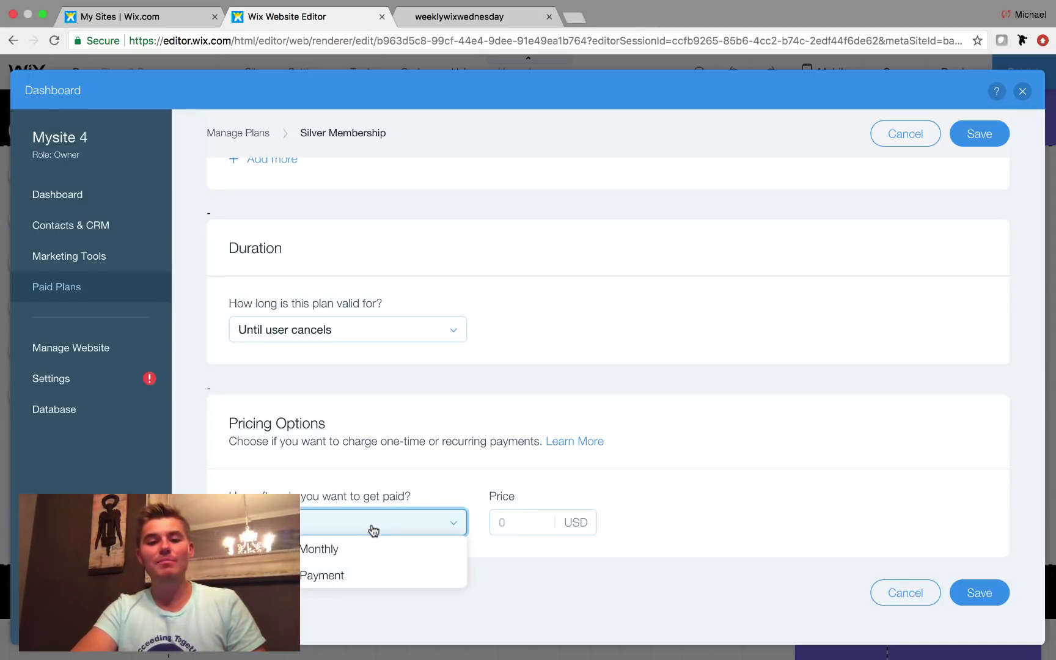
pyautogui.click(341, 559)
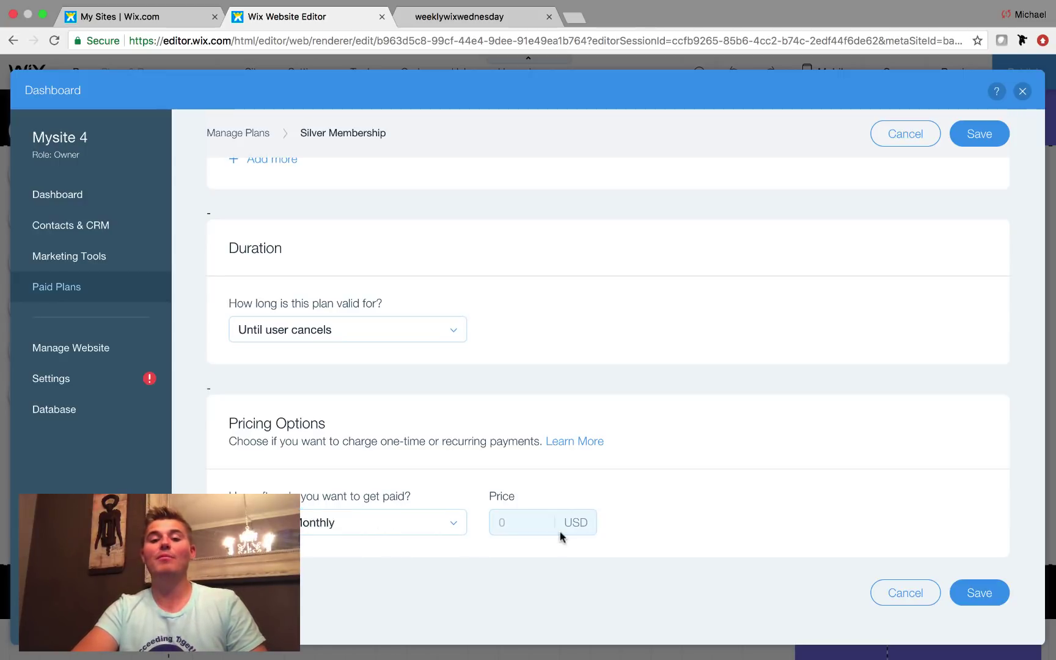
pyautogui.click(502, 530)
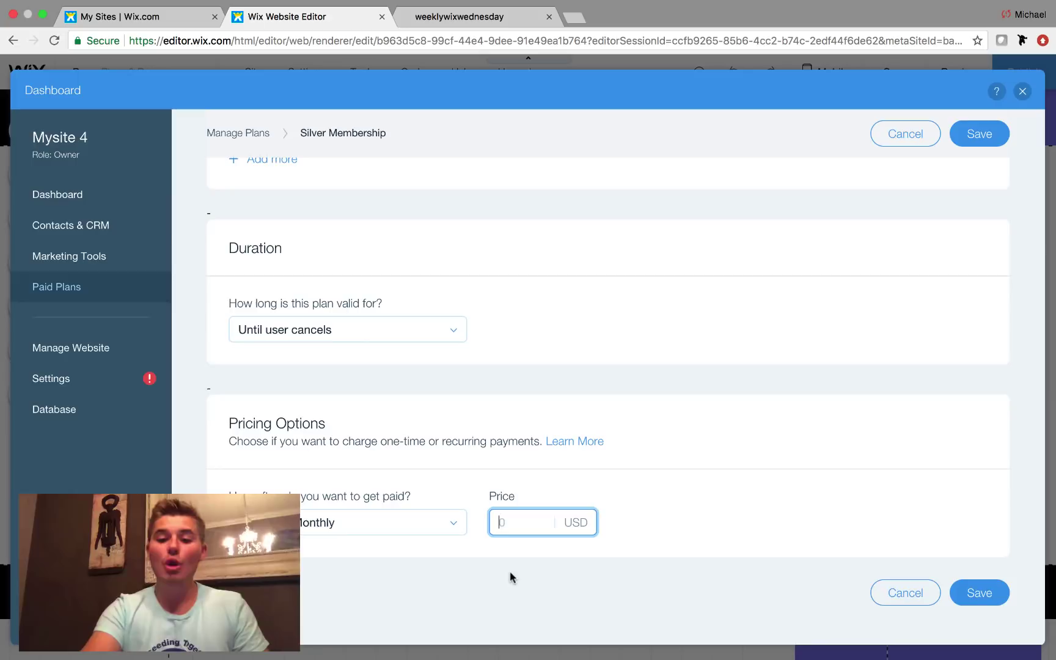
pyautogui.write('79')
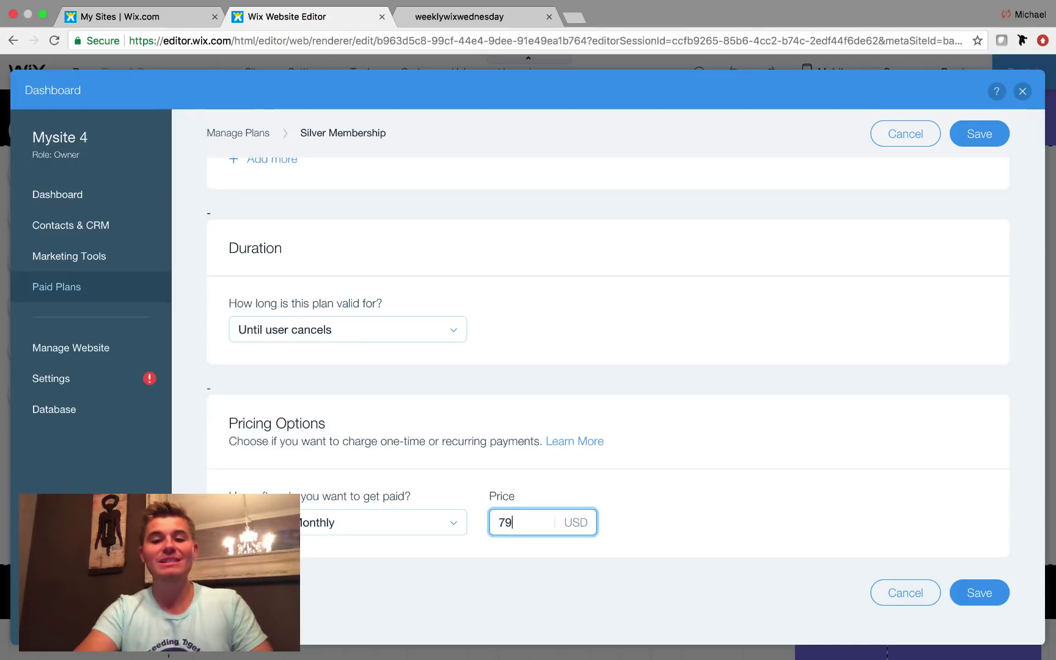
pyautogui.click(646, 578)
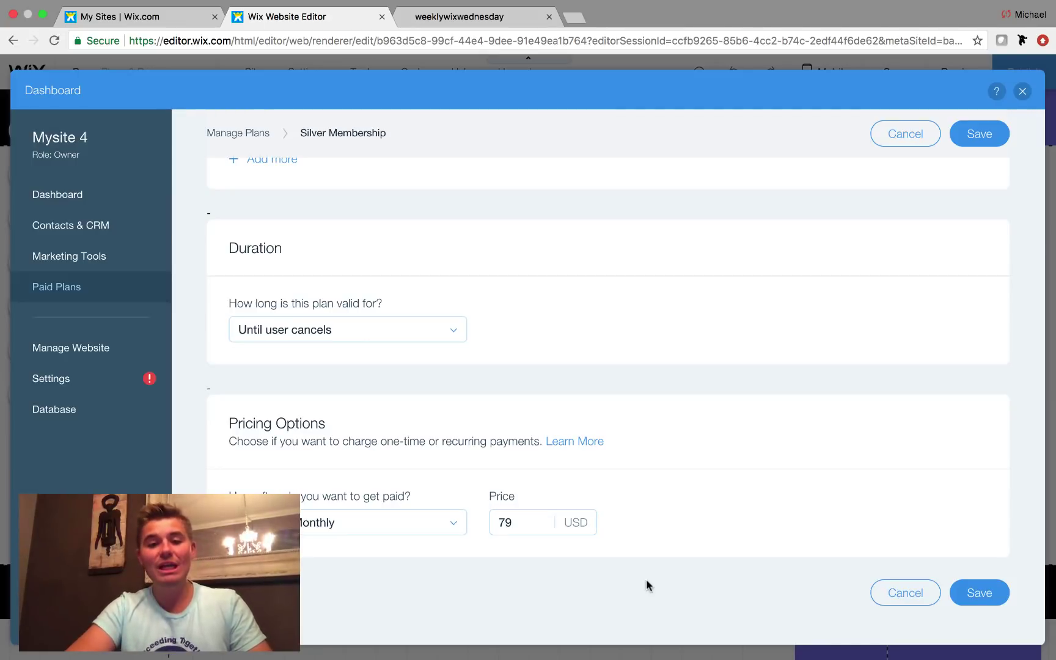
pyautogui.click(985, 600)
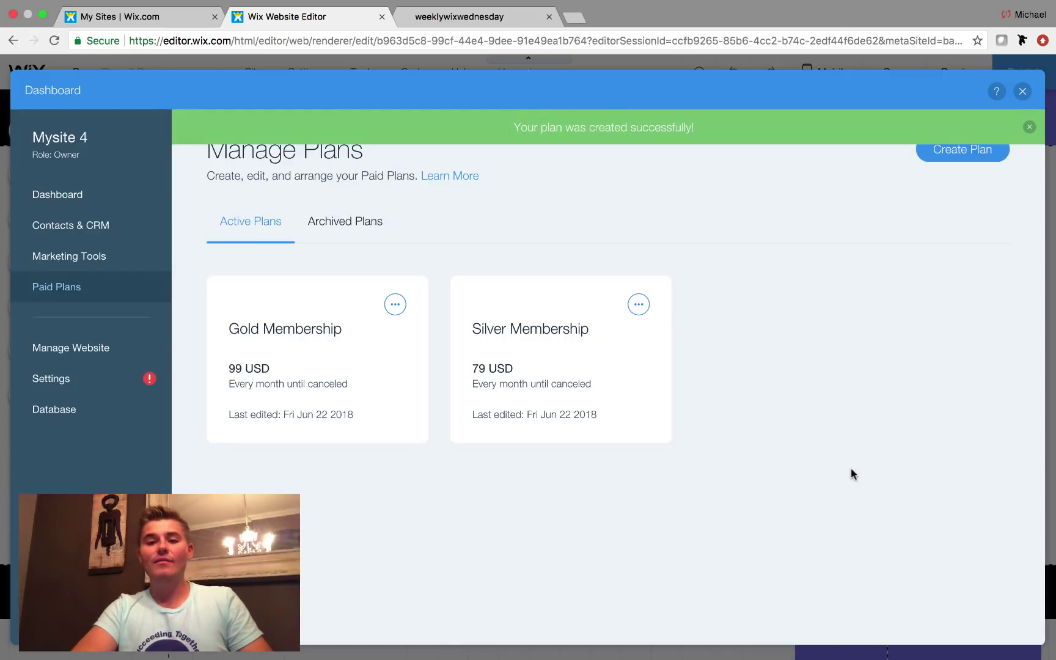
# Create a new plan titled 'Platinum Membership' including 'Everything + Live Training'.
pyautogui.click(962, 158)
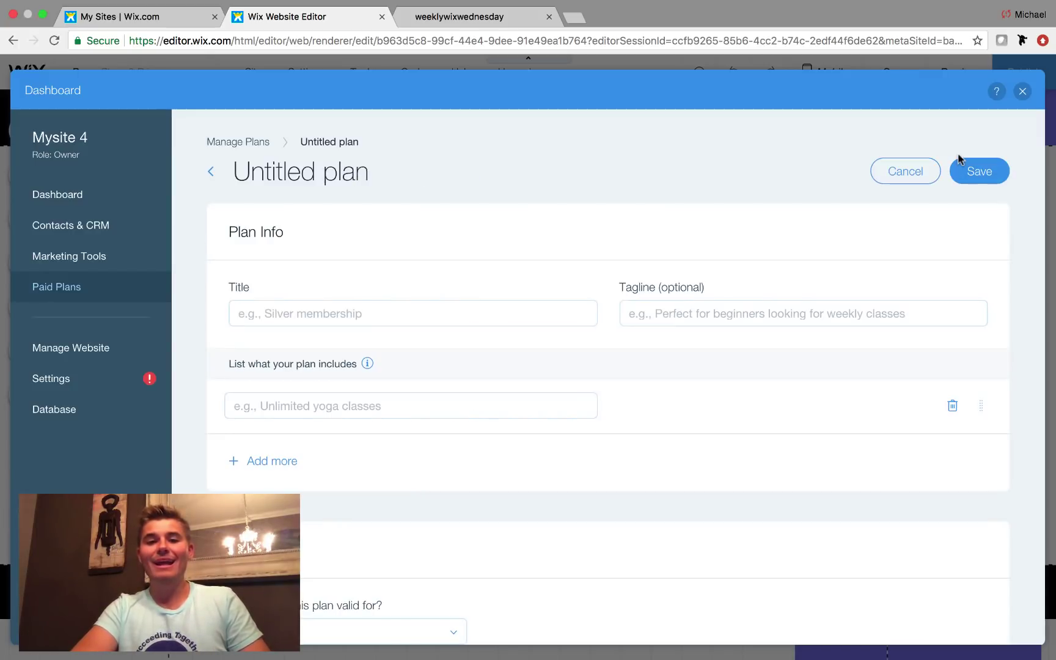
pyautogui.click(459, 312)
pyautogui.write('Plta')
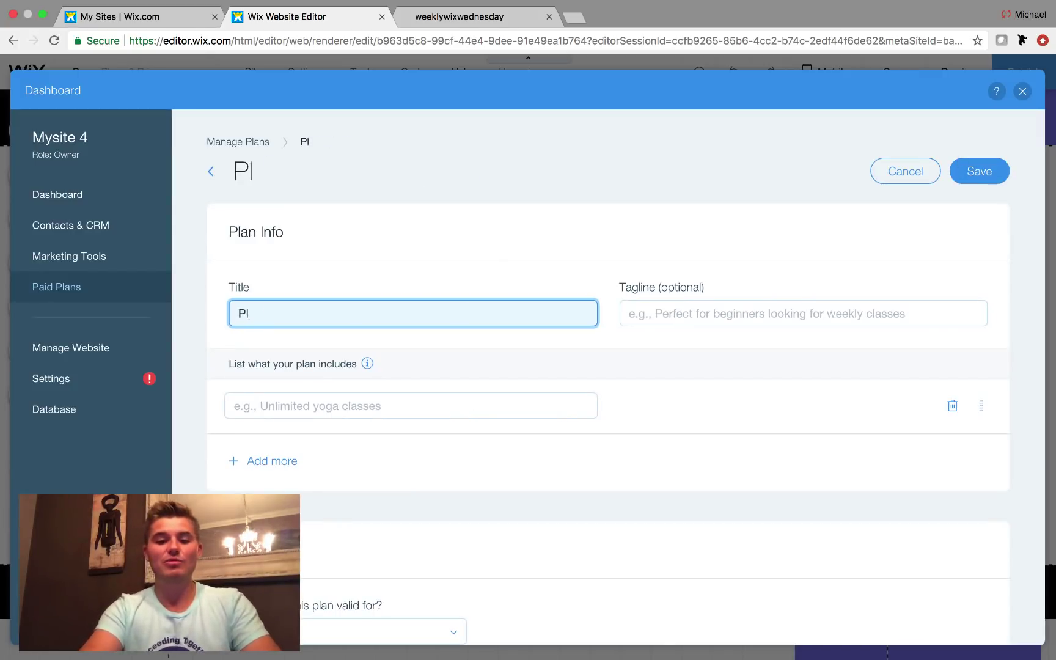
pyautogui.press('BackSpace')
pyautogui.press('BackSpace')
pyautogui.write('atinu')
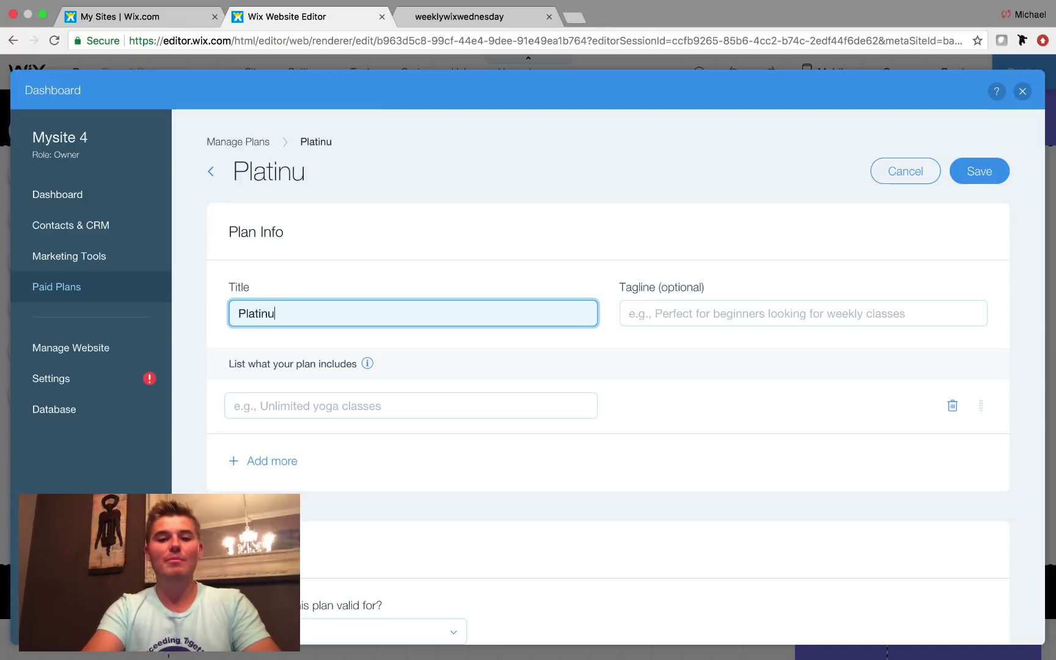
pyautogui.write('m Membership')
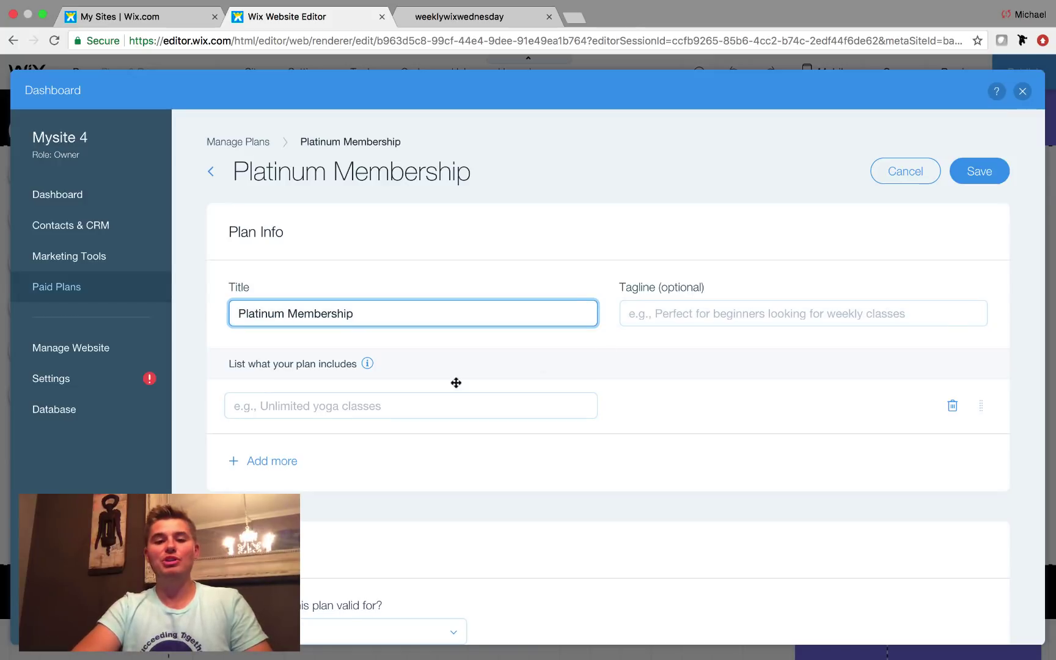
pyautogui.click(421, 410)
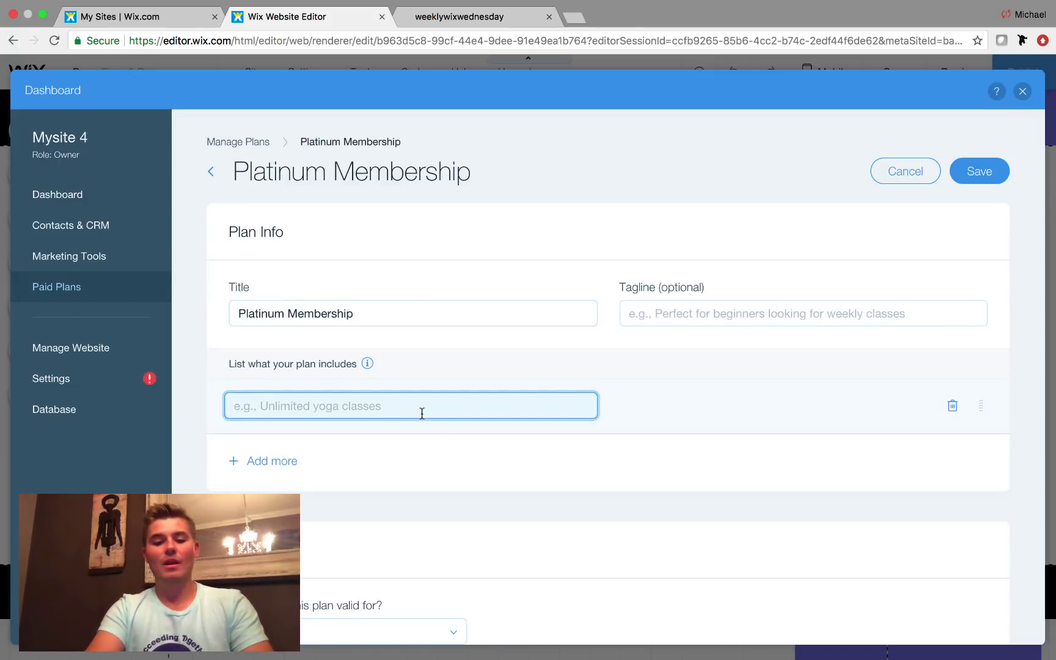
pyautogui.write('Everything')
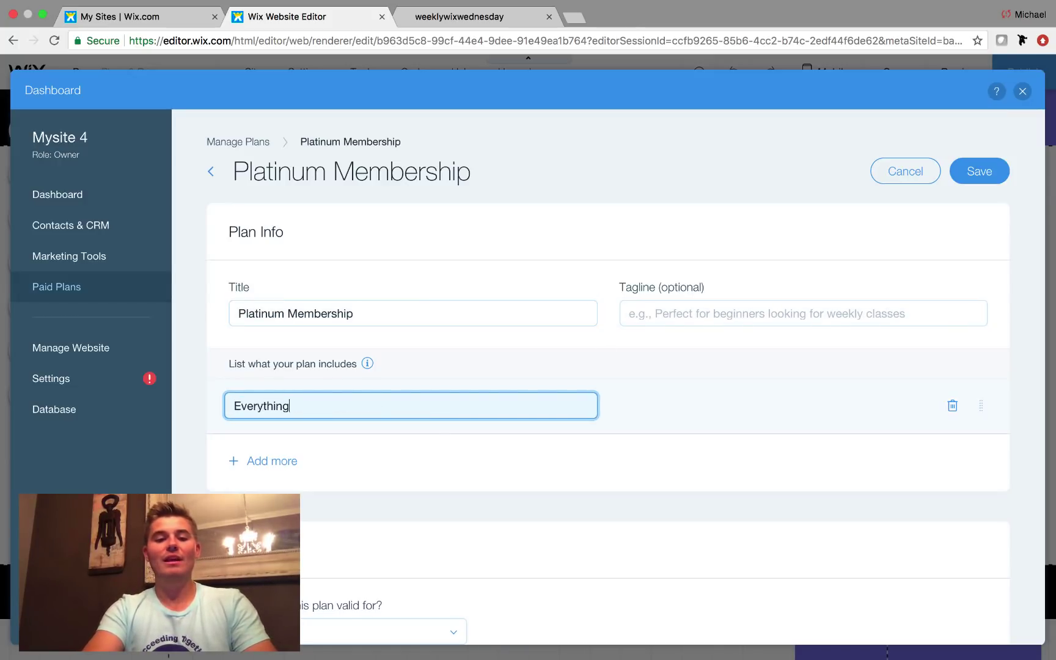
pyautogui.write(' +')
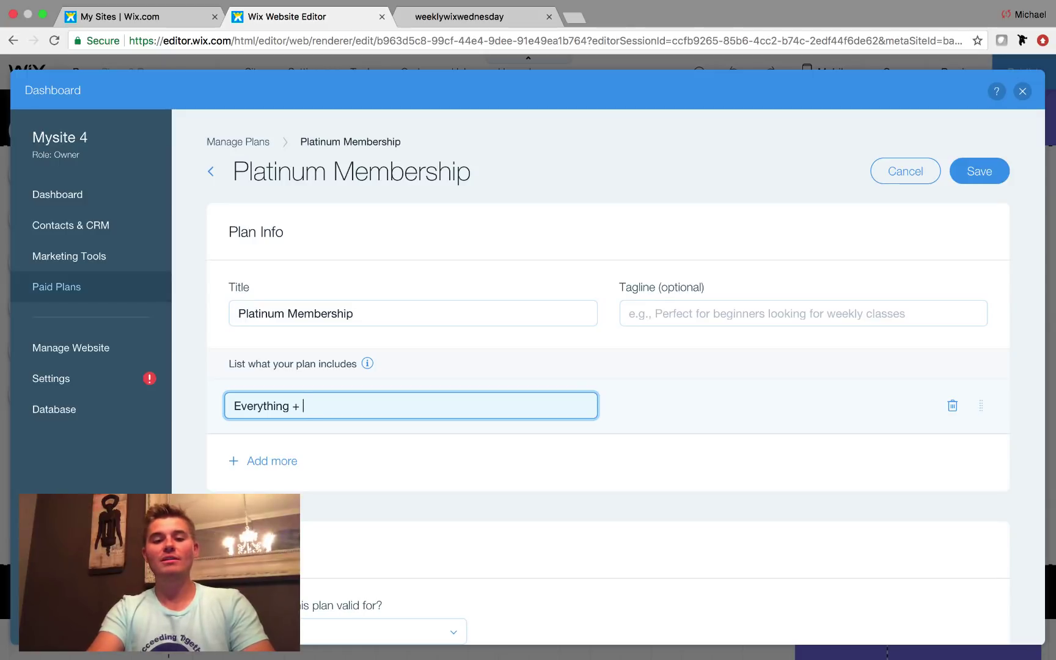
pyautogui.write(' Li')
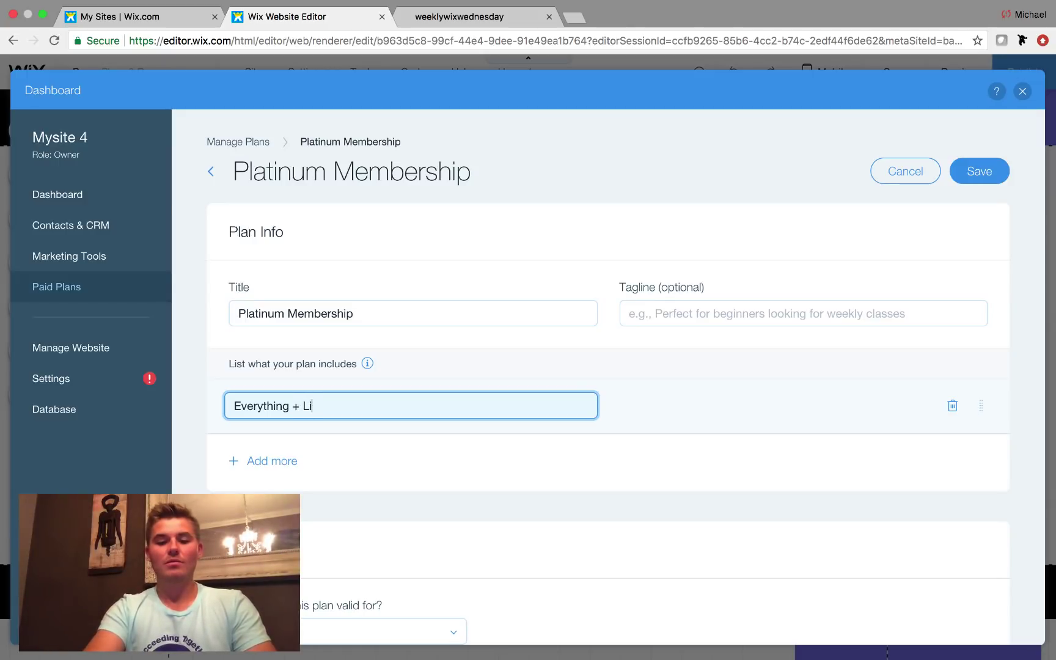
pyautogui.write('ve YTrav')
pyautogui.press('BackSpace')
pyautogui.press('BackSpace')
pyautogui.press('BackSpace')
pyautogui.press('BackSpace')
pyautogui.press('BackSpace')
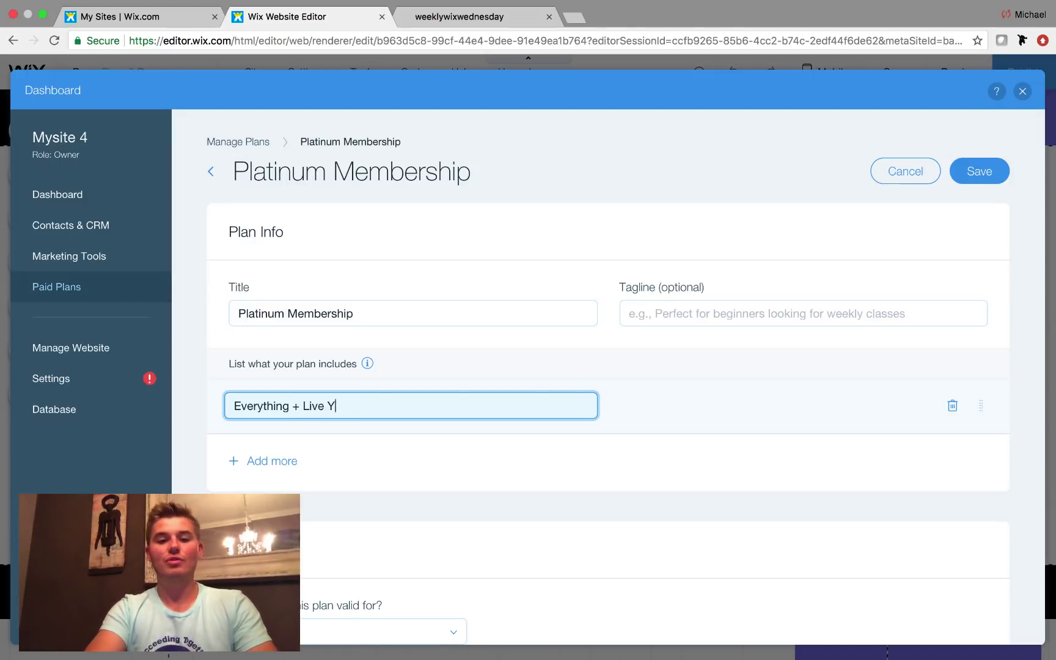
pyautogui.write('Traing')
pyautogui.press('BackSpace')
pyautogui.press('BackSpace')
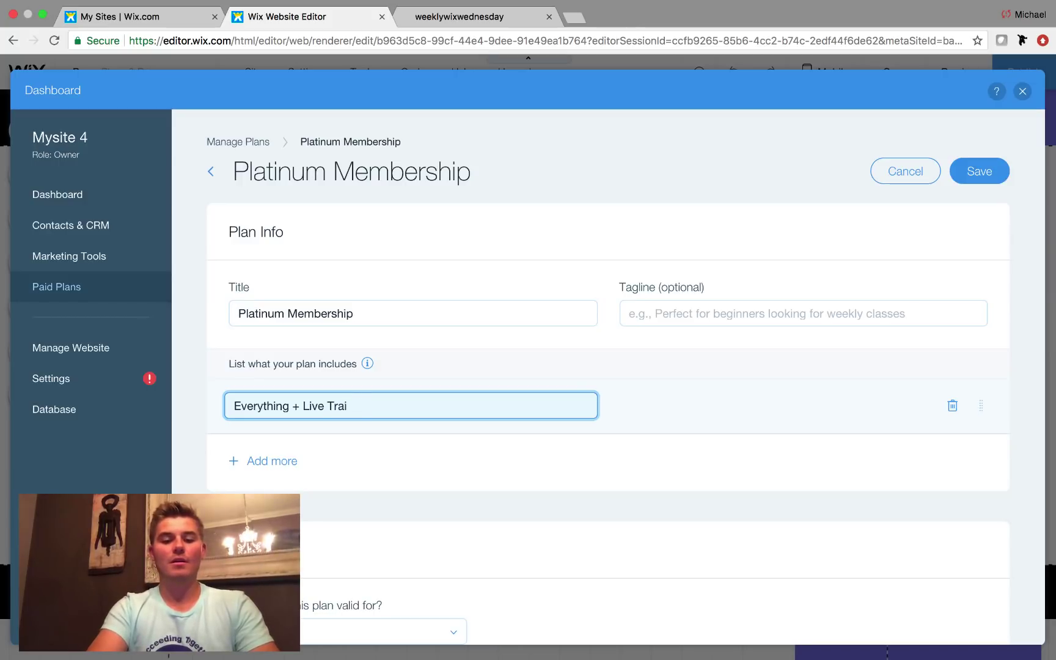
pyautogui.write('ning')
pyautogui.click(379, 520)
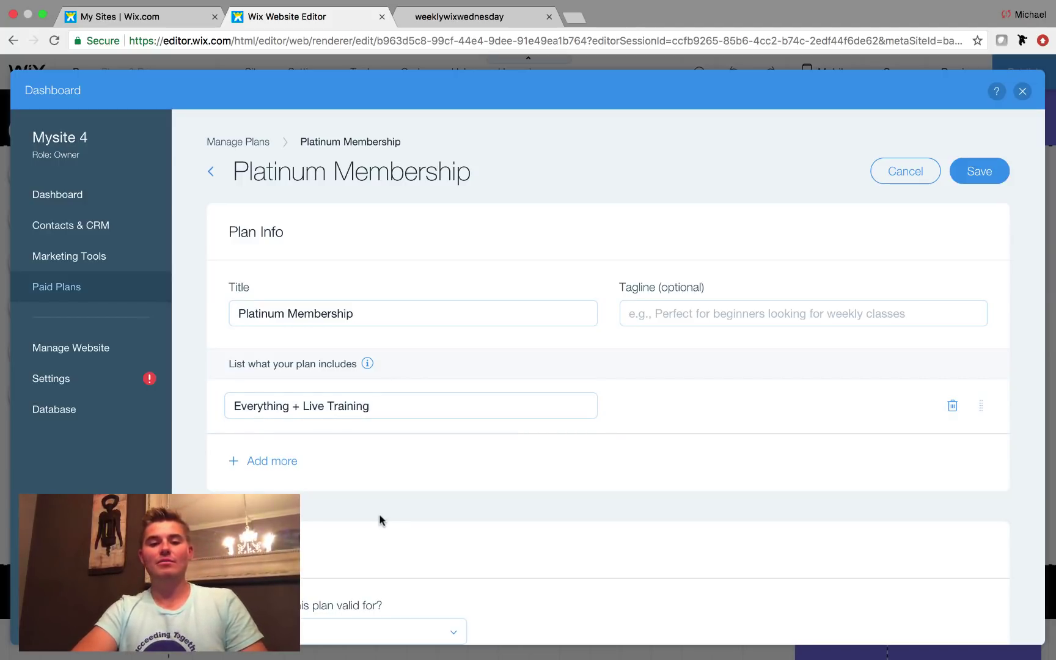
# Set the Platinum plan to run until cancelled, billed monthly at 129 USD.
pyautogui.scroll(-5, 379, 520)
pyautogui.click(371, 429)
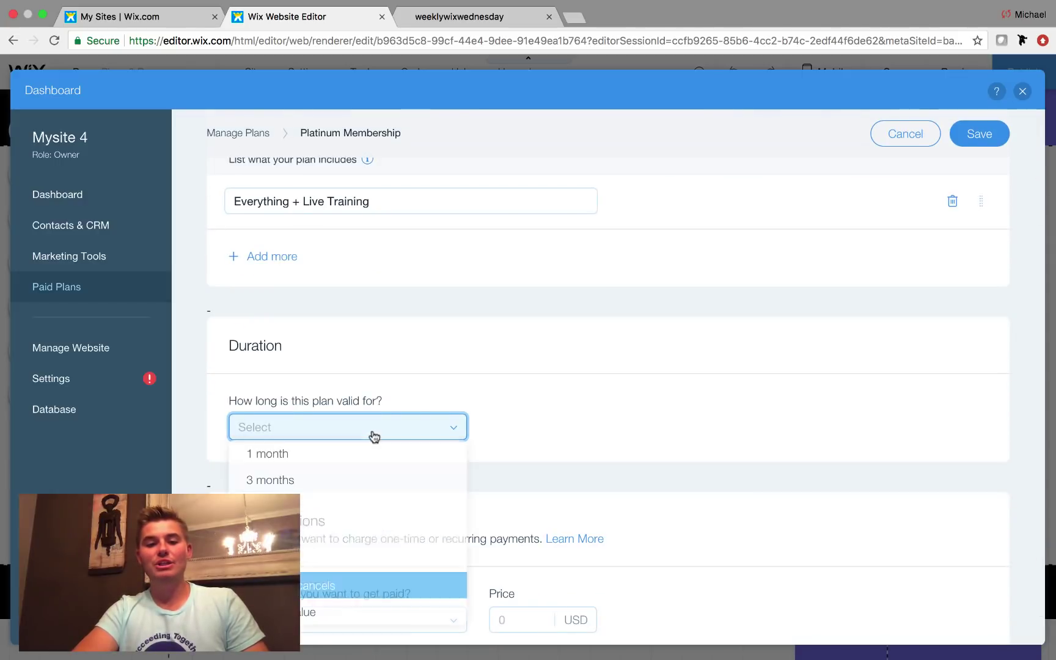
pyautogui.click(321, 580)
pyautogui.scroll(-2, 542, 537)
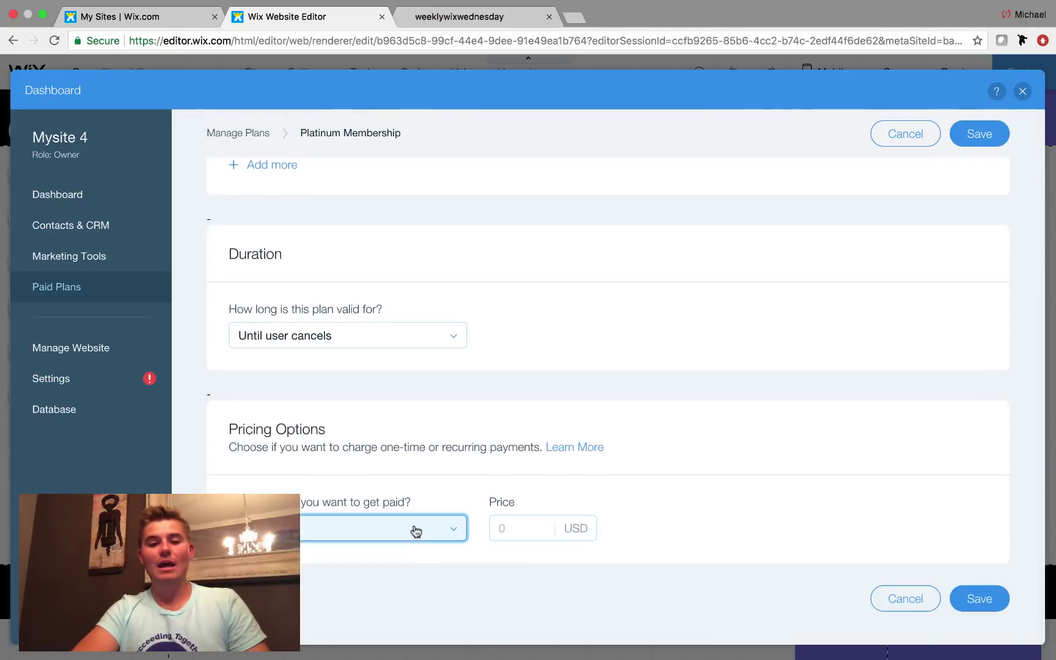
pyautogui.click(416, 530)
pyautogui.click(344, 559)
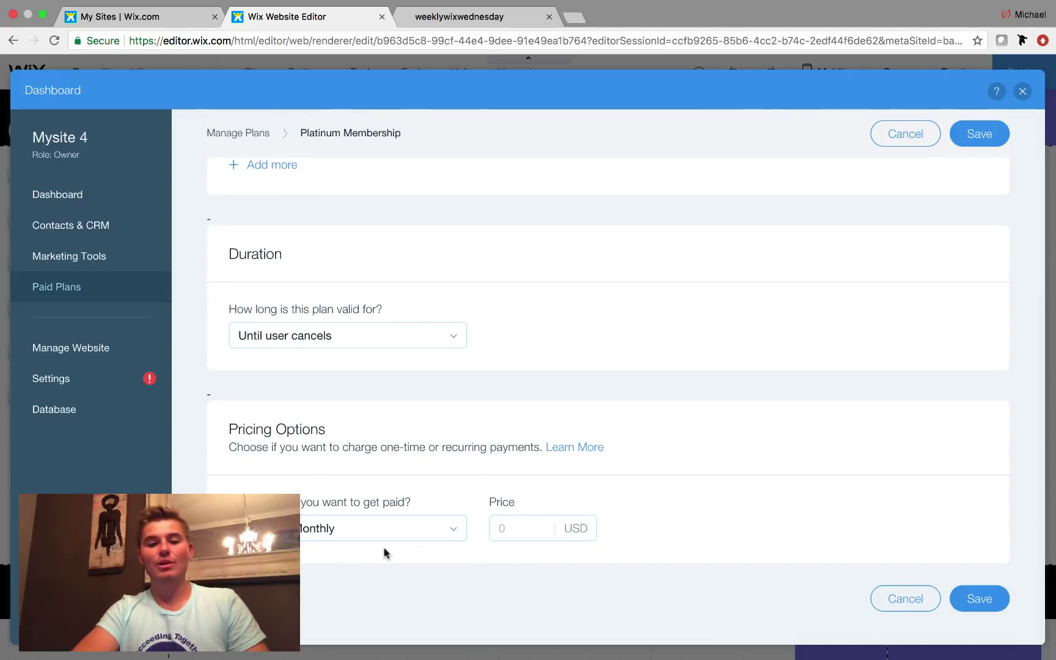
pyautogui.click(508, 529)
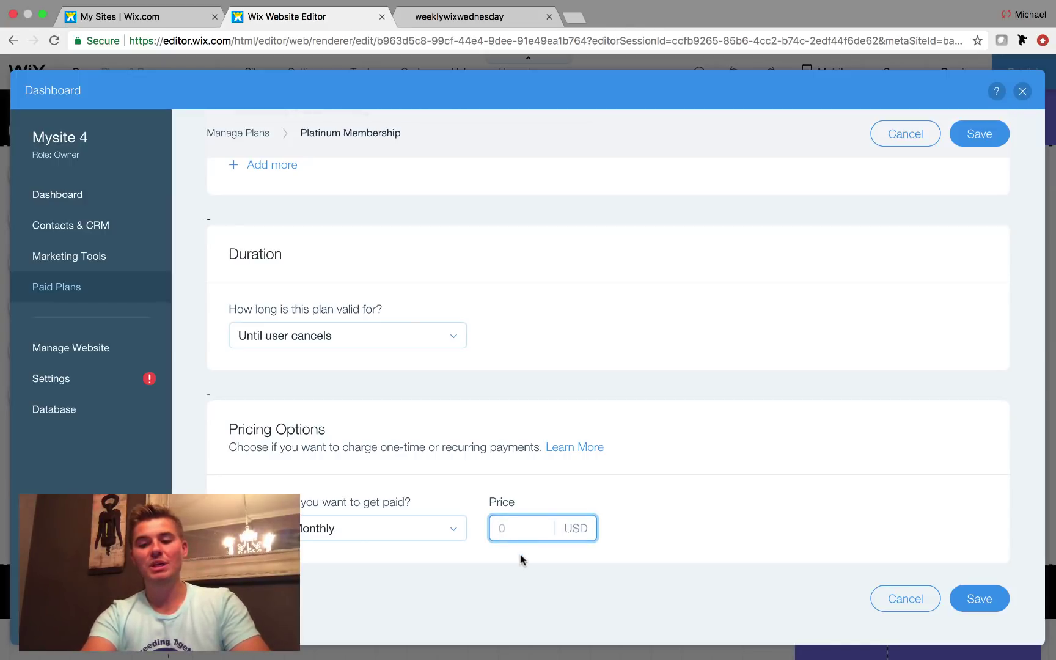
pyautogui.write('129')
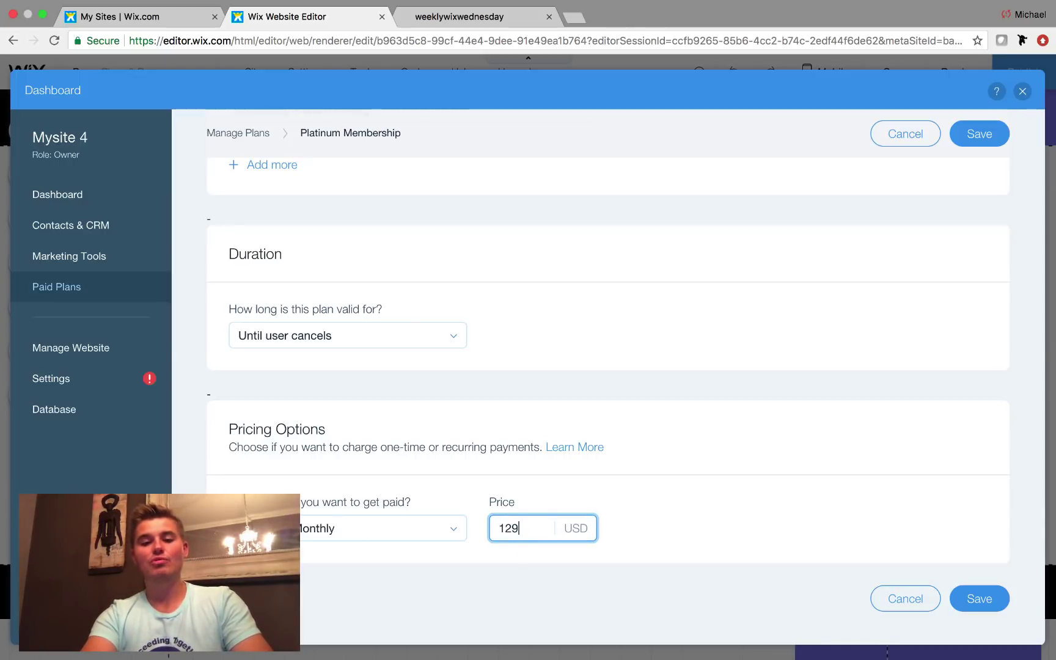
pyautogui.click(956, 597)
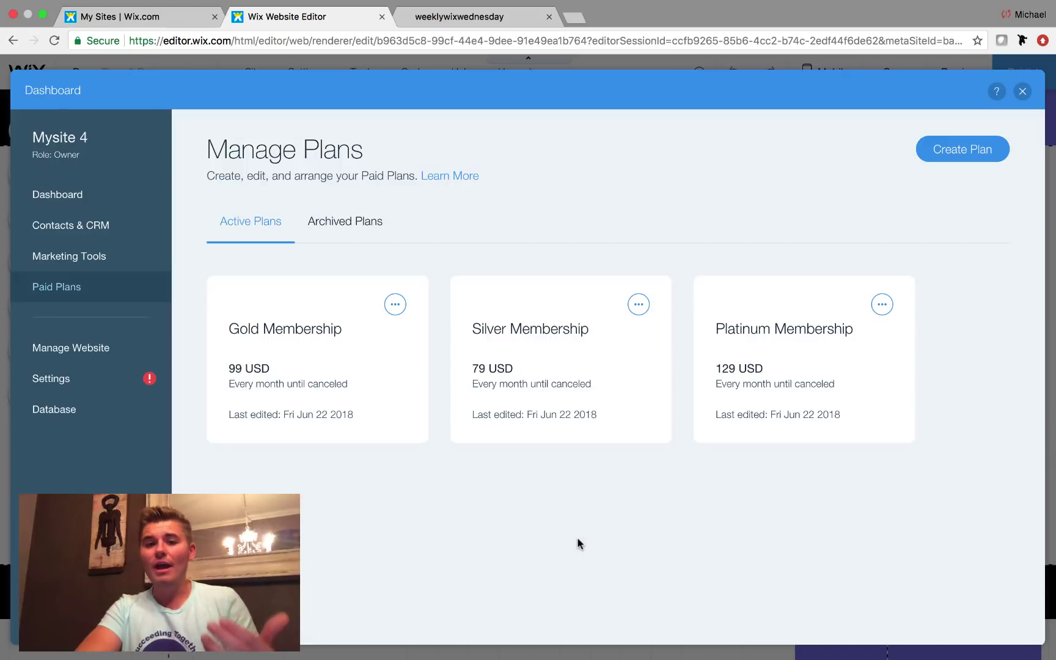
pyautogui.moveTo(348, 432)
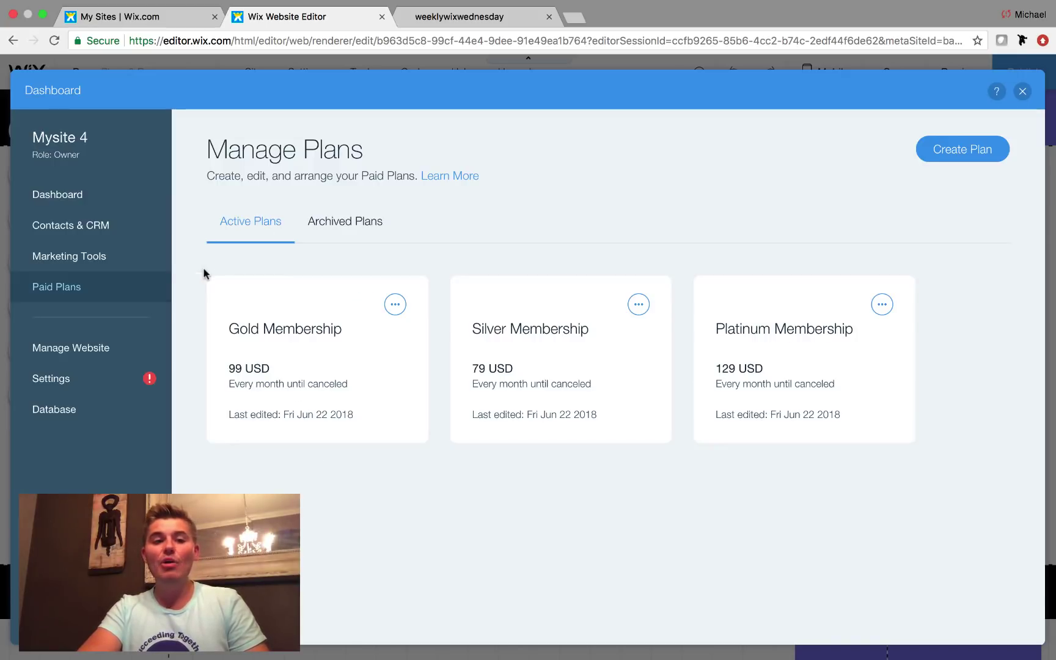
# Go to Contacts & CRM > Member Permissions to see the membership roles.
pyautogui.click(96, 228)
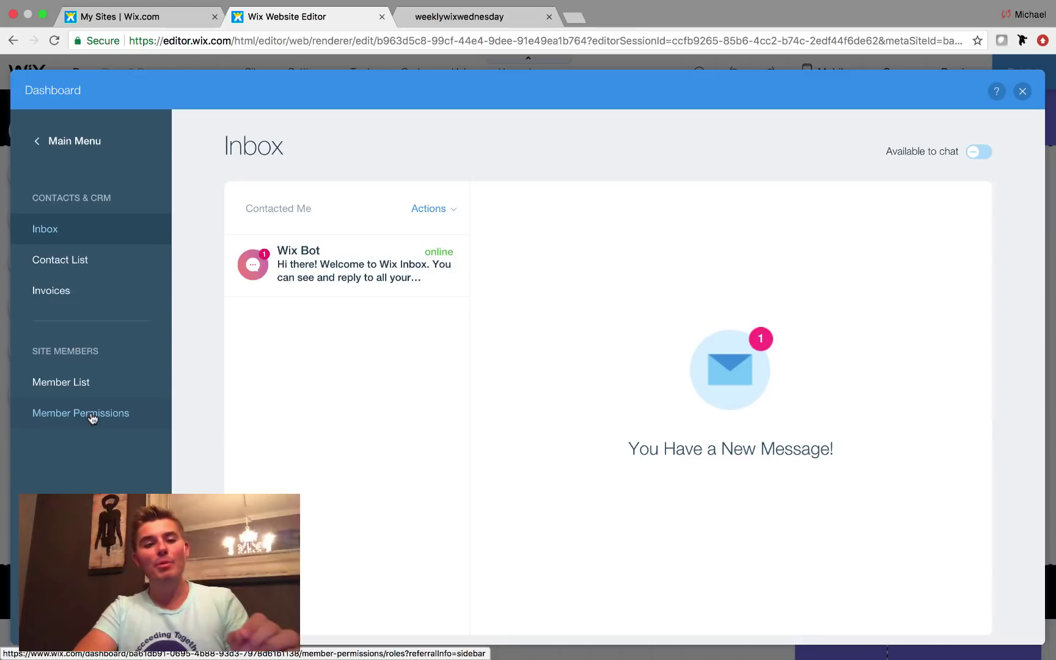
pyautogui.click(92, 416)
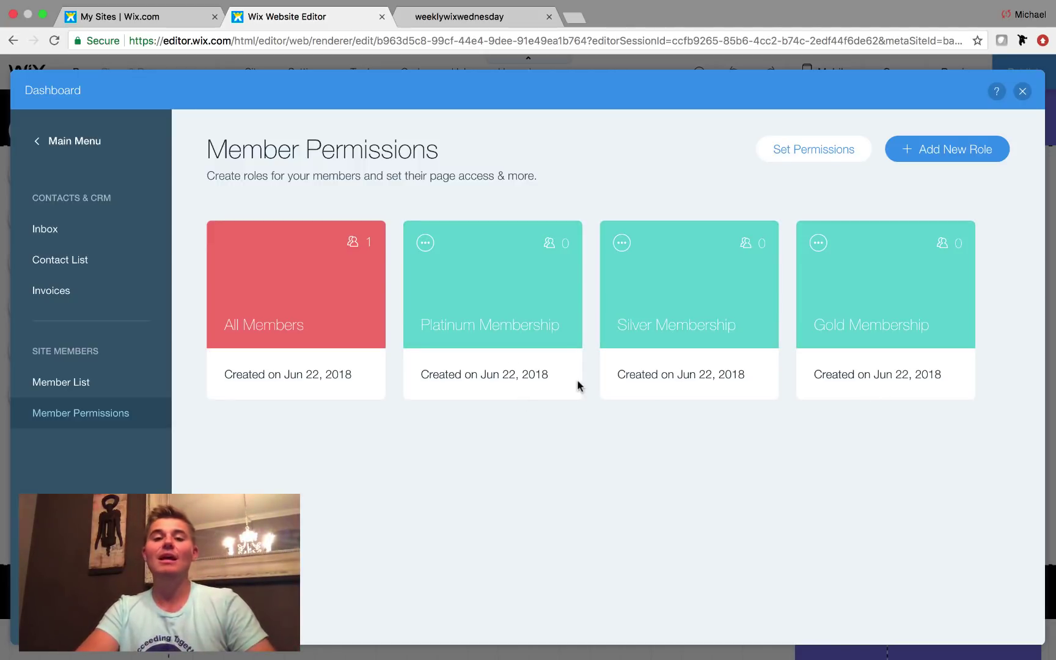
# Edit the Platinum Membership role, keeping Teal as its colour and checking its page permissions, then close the Dashboard.
pyautogui.click(425, 248)
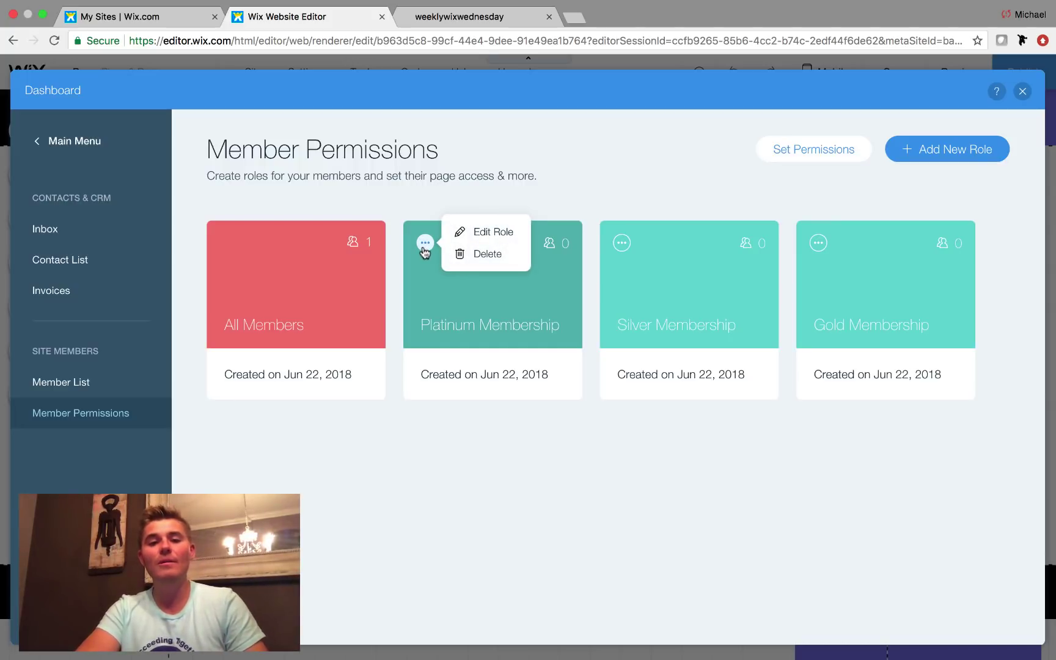
pyautogui.click(483, 234)
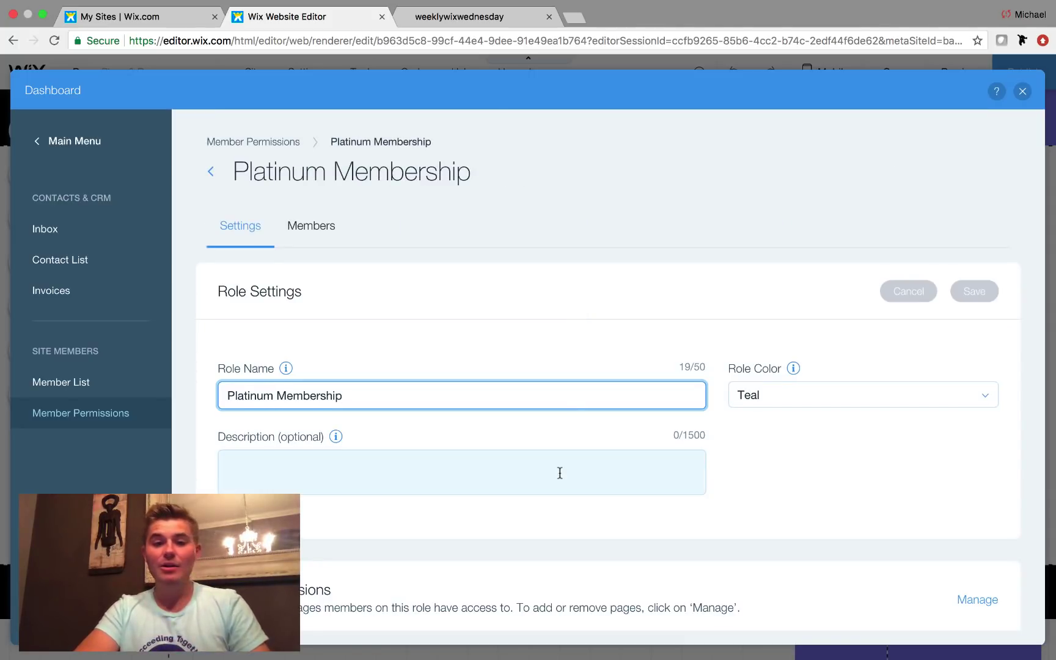
pyautogui.scroll(-3, 559, 474)
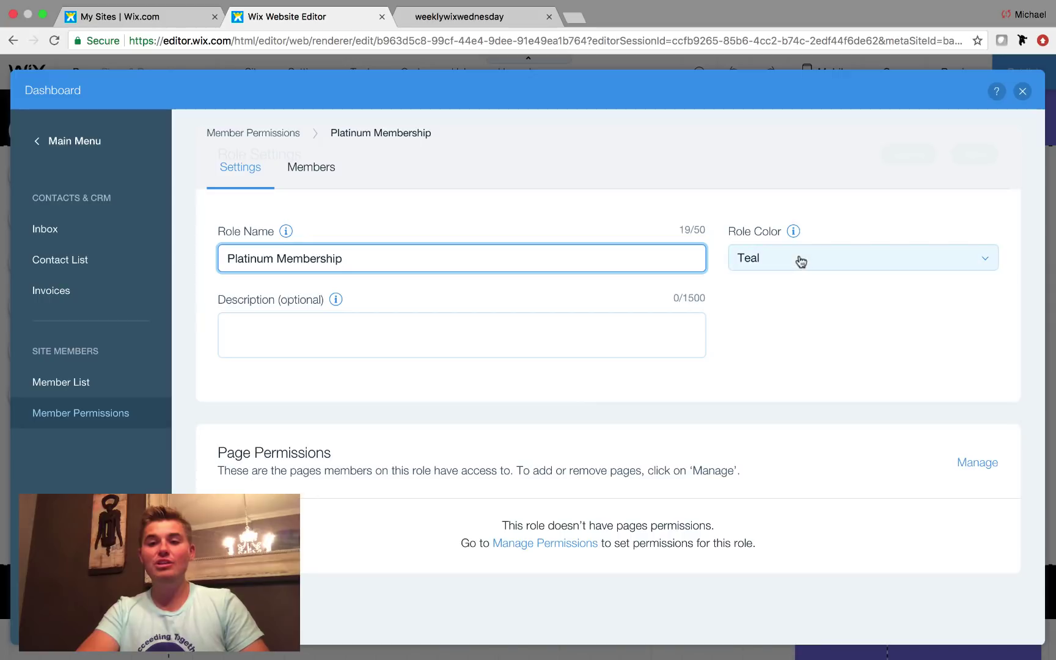
pyautogui.click(801, 261)
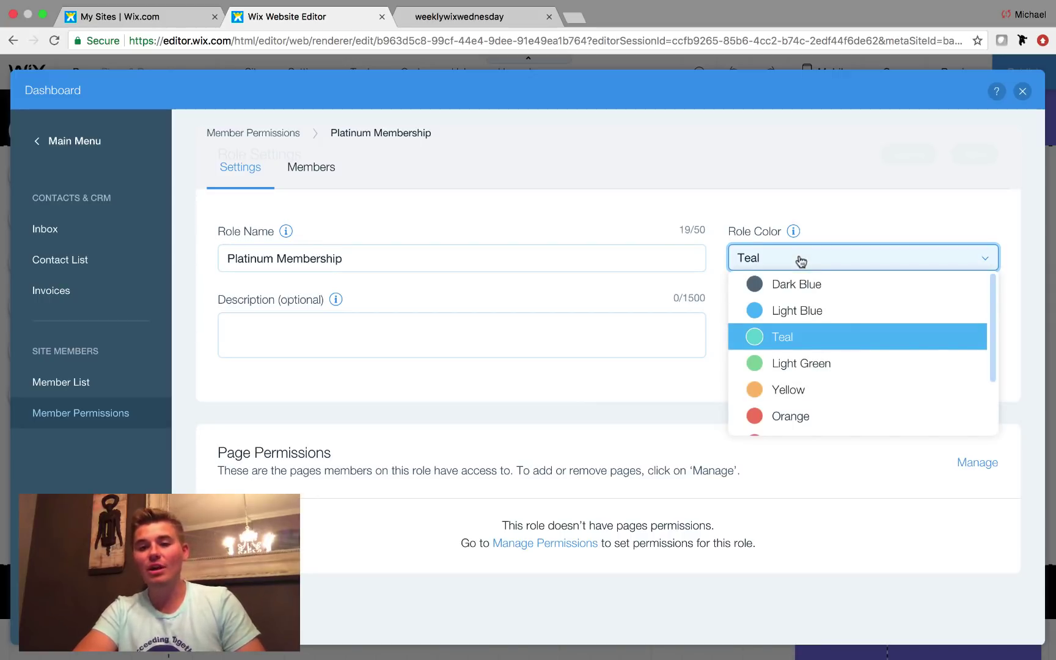
pyautogui.click(800, 261)
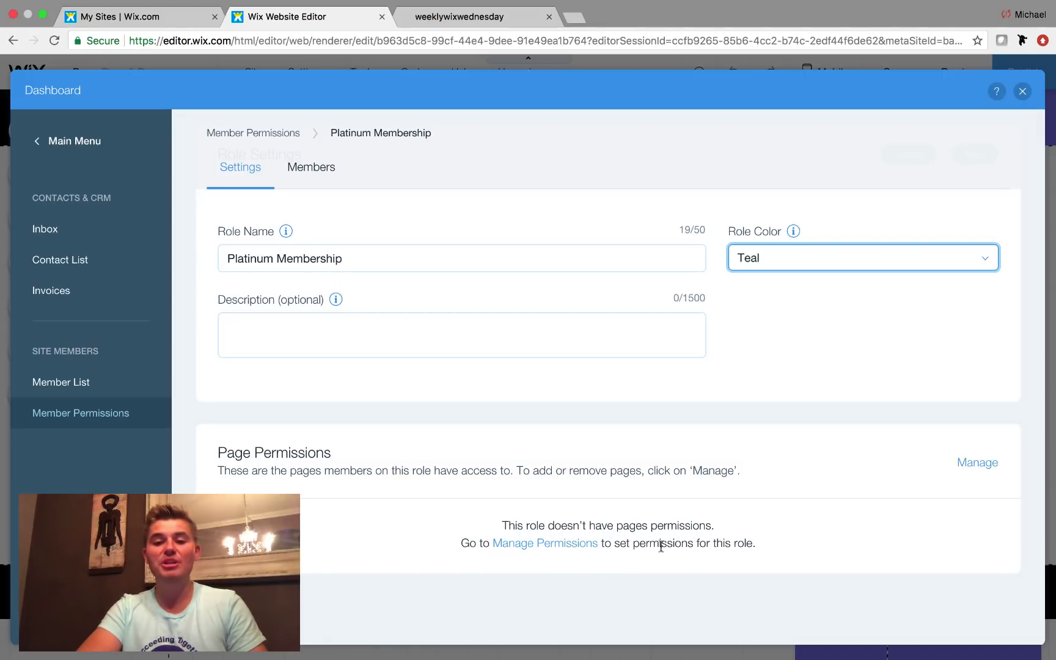
pyautogui.click(975, 471)
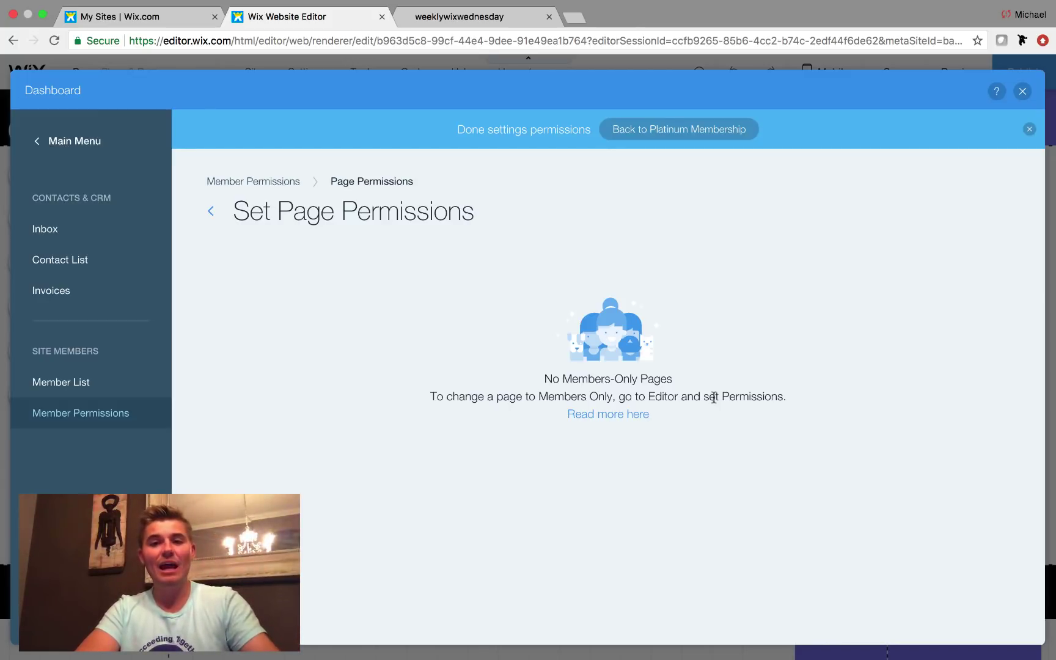
pyautogui.click(1022, 92)
# Close the Paid Plans panel and open Manage Pages to reach the PRICING PLANS page options.
pyautogui.click(331, 129)
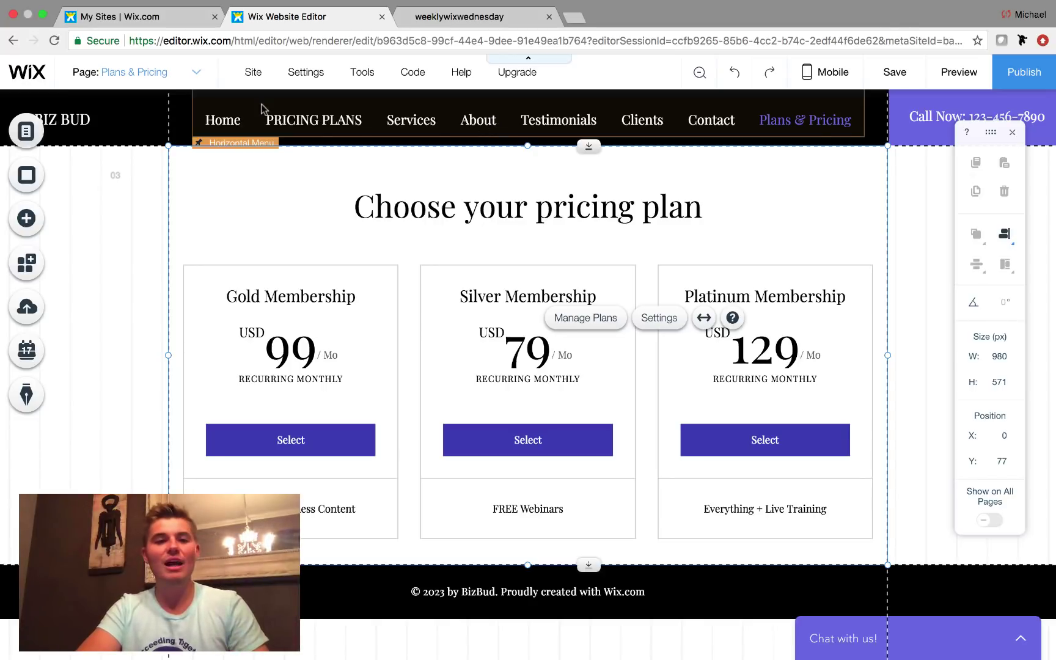
pyautogui.click(174, 77)
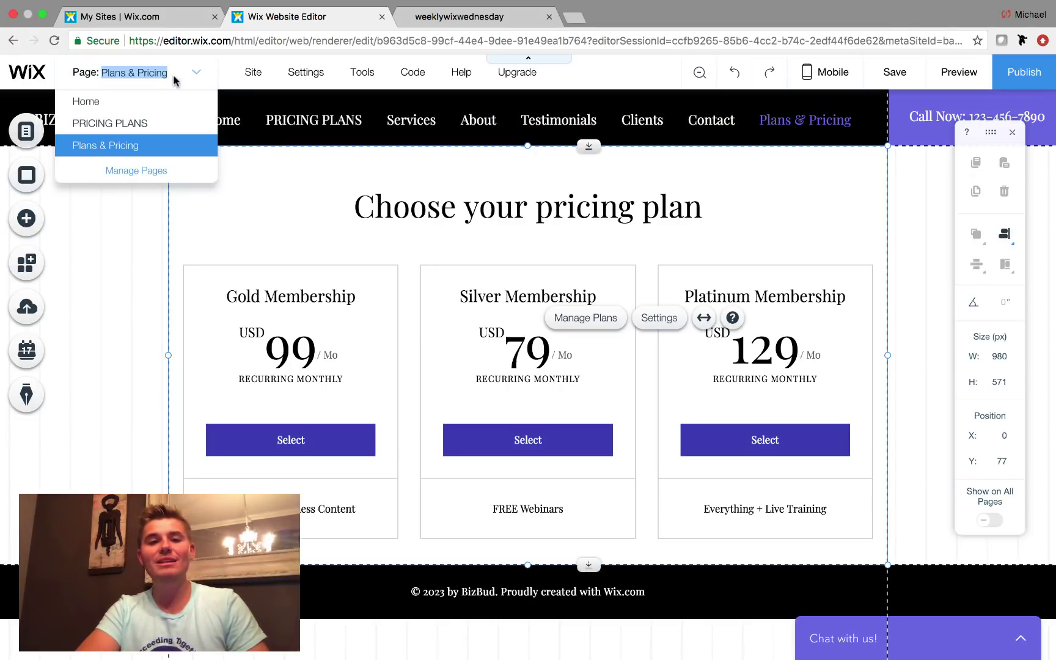
pyautogui.click(132, 170)
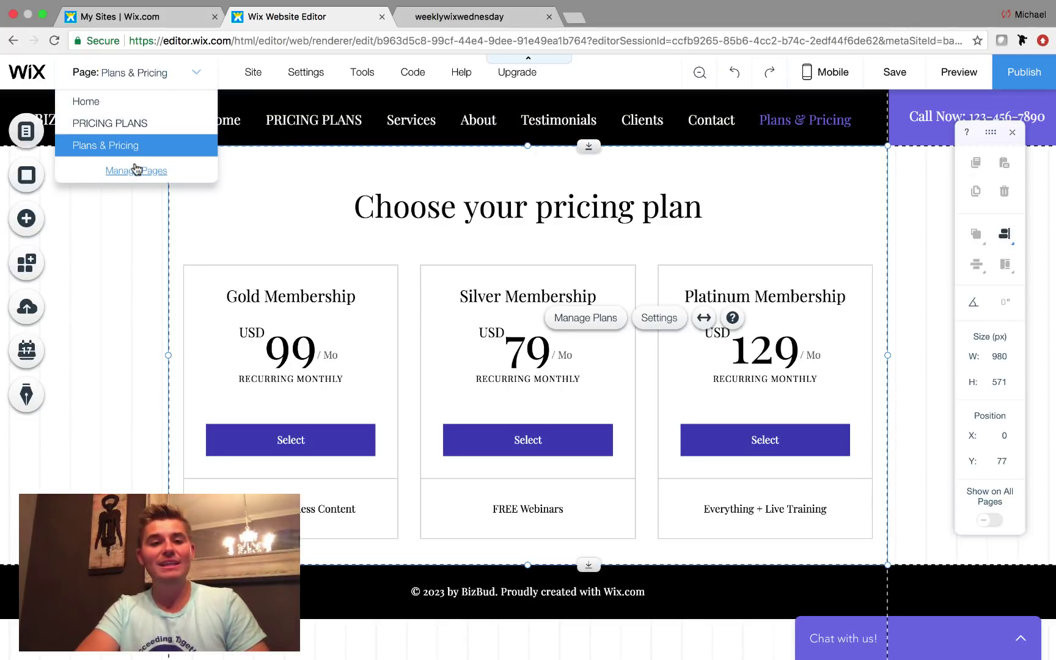
pyautogui.moveTo(384, 213)
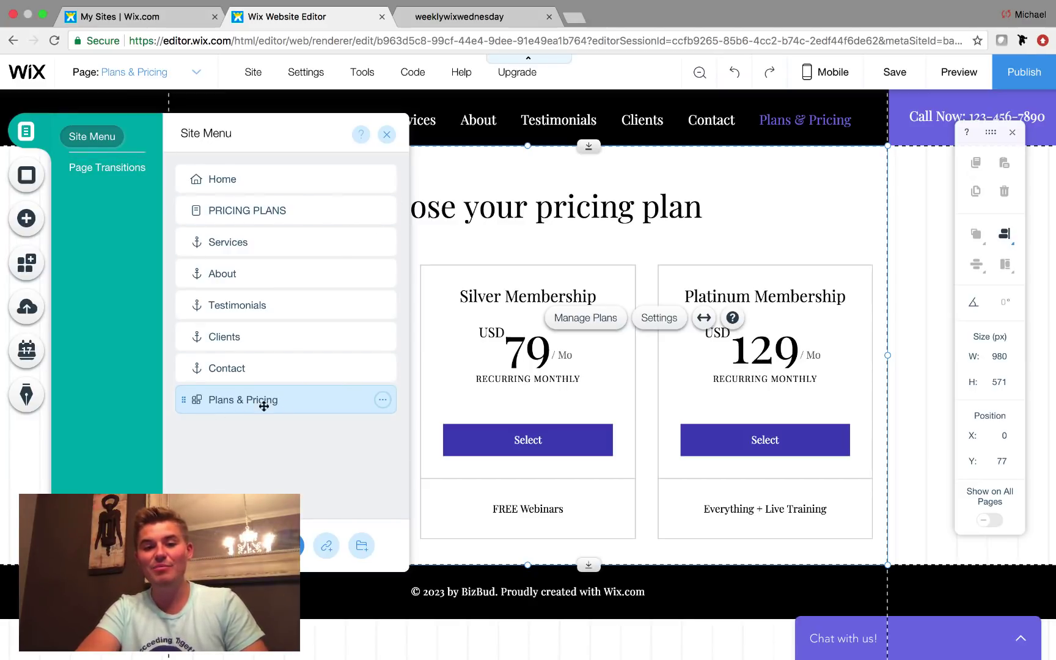
pyautogui.moveTo(308, 207)
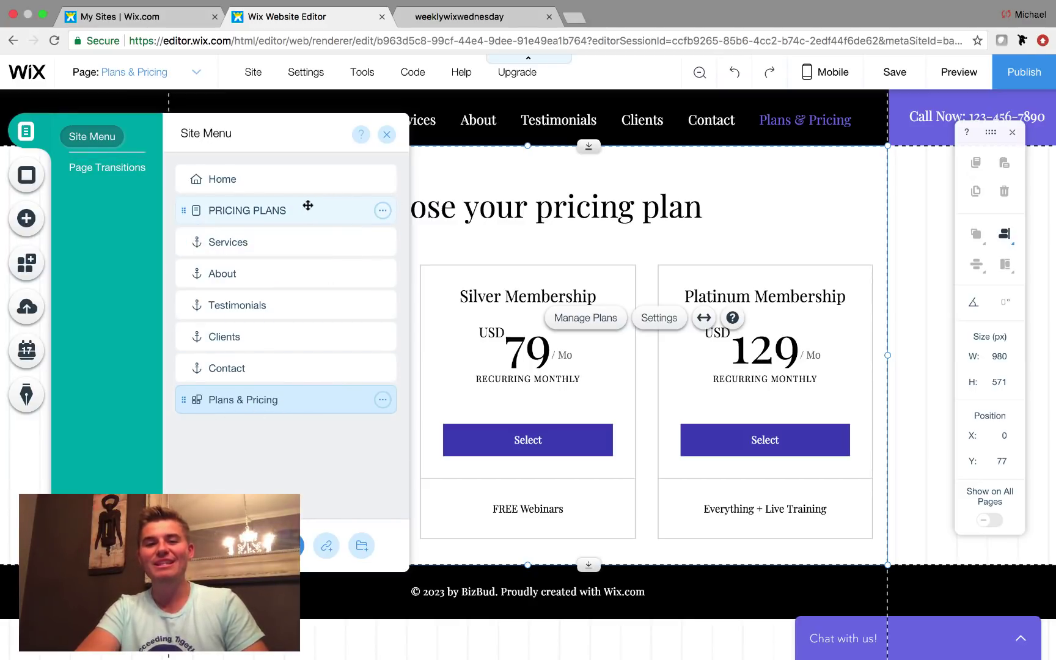
# In the PRICING PLANS page settings, set page permissions to Members Only.
pyautogui.click(382, 212)
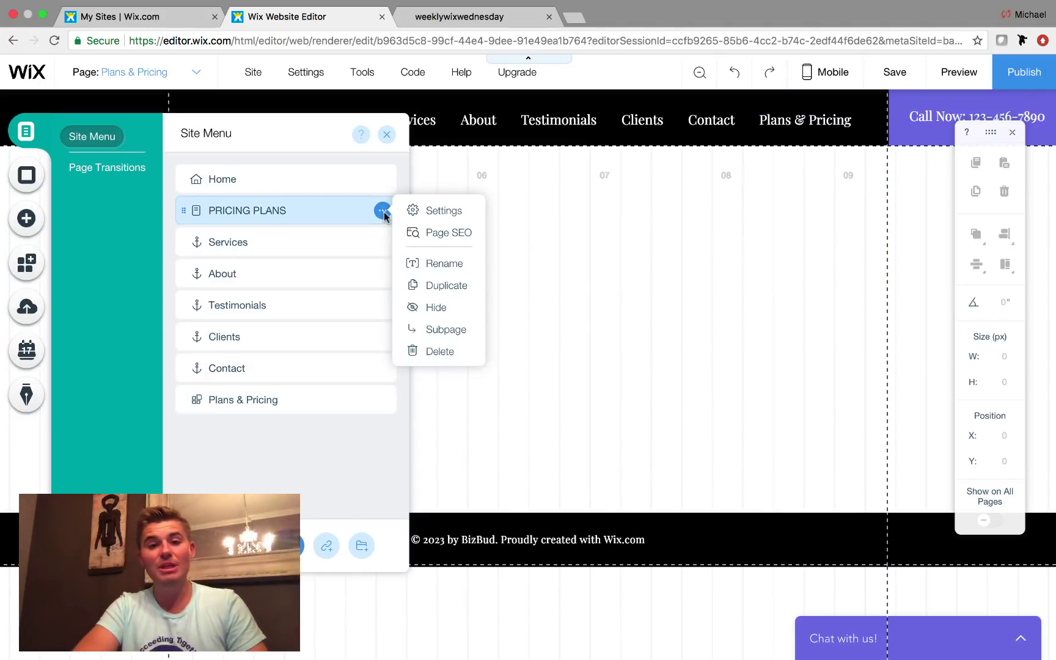
pyautogui.click(435, 212)
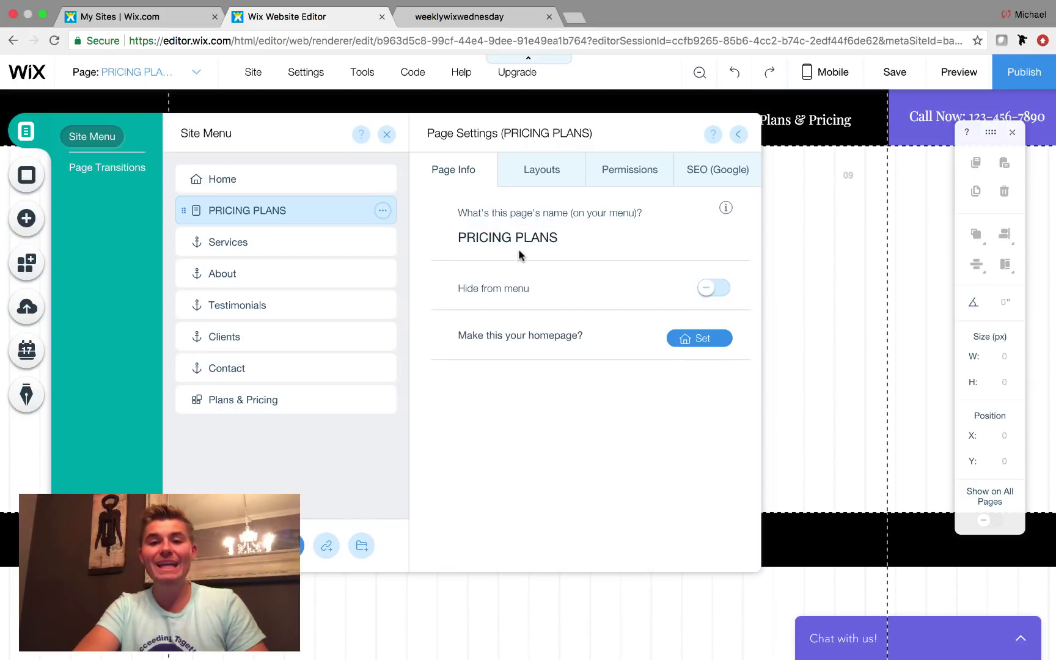
pyautogui.click(628, 182)
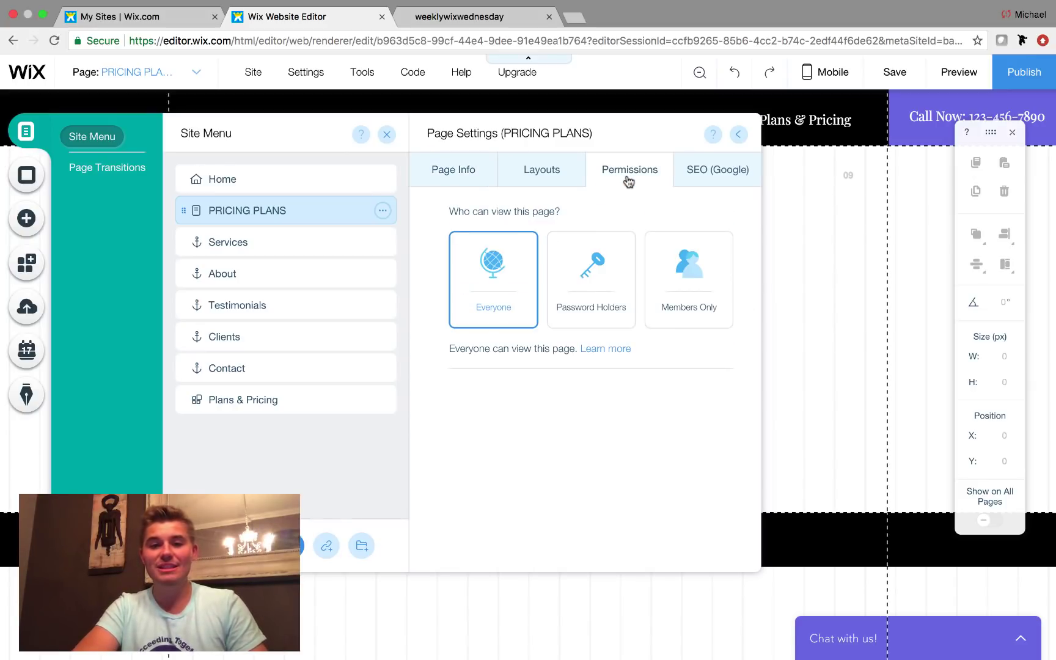
pyautogui.click(683, 284)
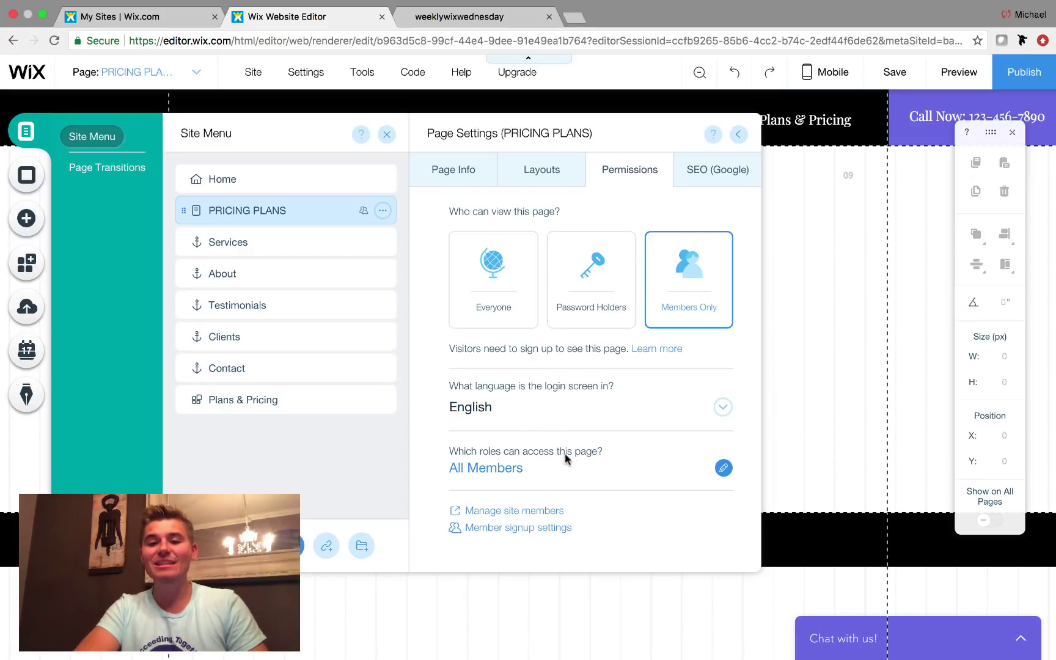
# Change the allowed roles from All Members to Gold Membership only.
pyautogui.click(724, 469)
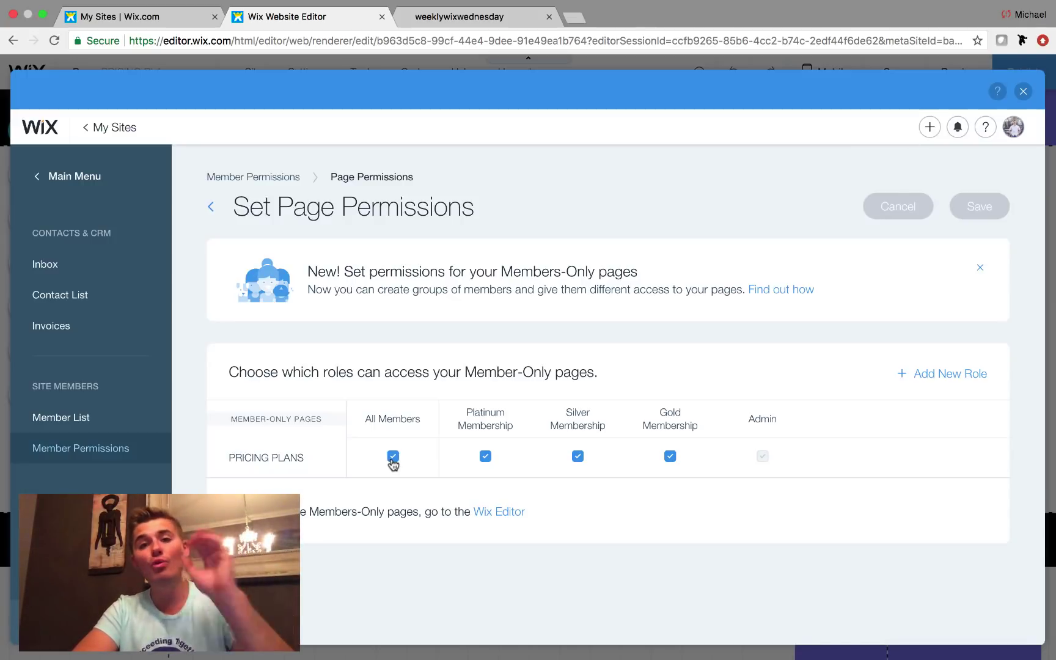
pyautogui.click(393, 458)
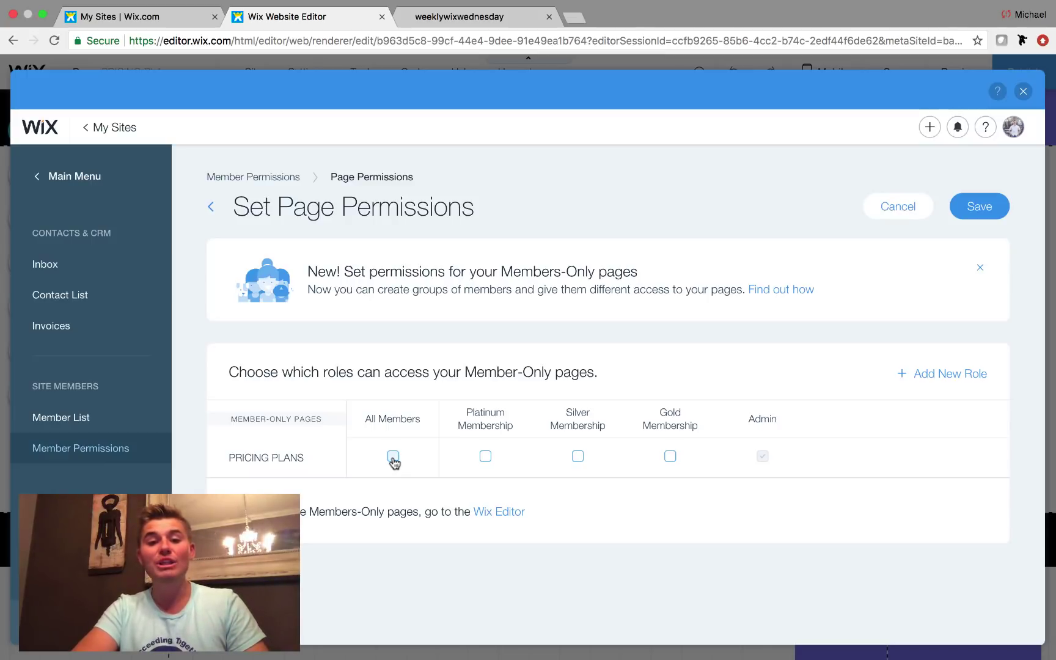
pyautogui.click(670, 458)
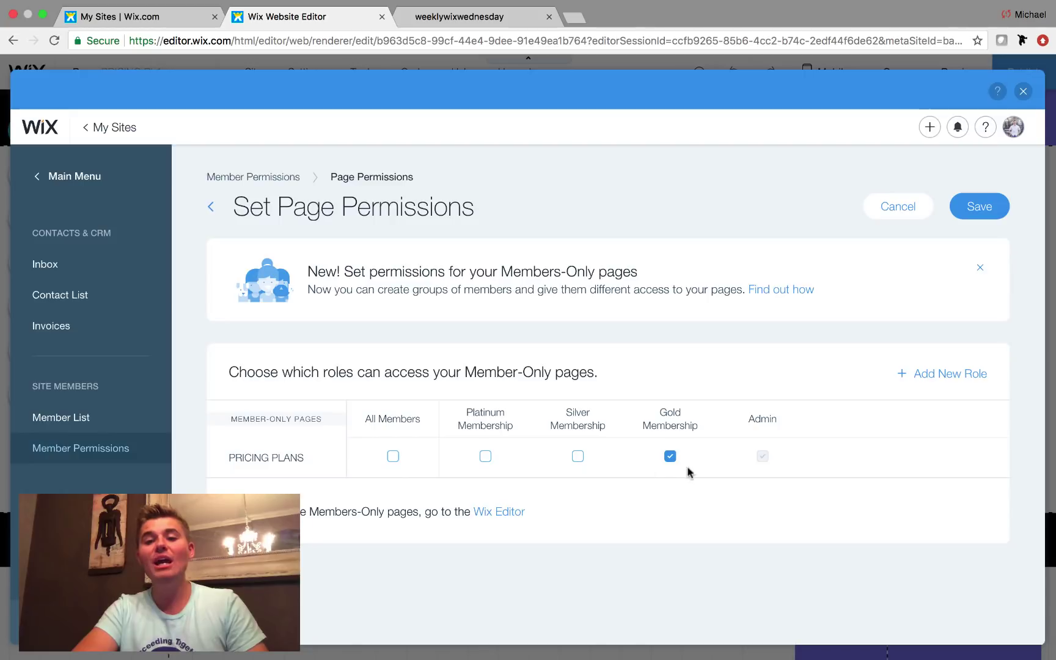
# Save the Gold Membership-only permission for PRICING PLANS.
pyautogui.click(995, 213)
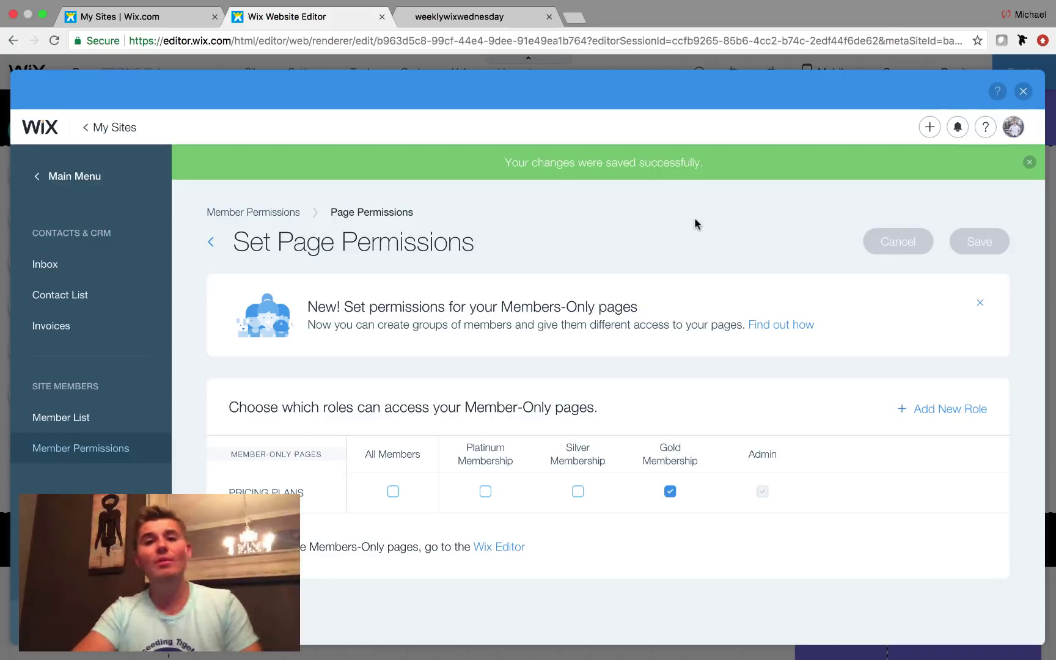
# Switch to the weeklywixwednesday tab showing the live site's home page.
pyautogui.click(467, 24)
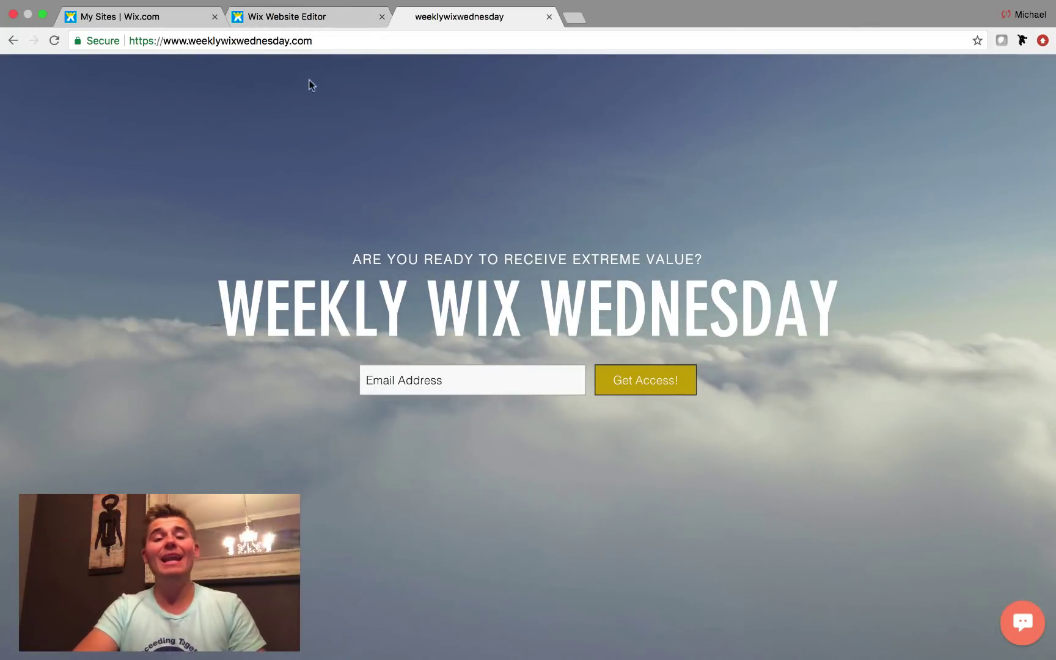
# Switch back to the Wix Website Editor tab with the saved permissions.
pyautogui.click(308, 16)
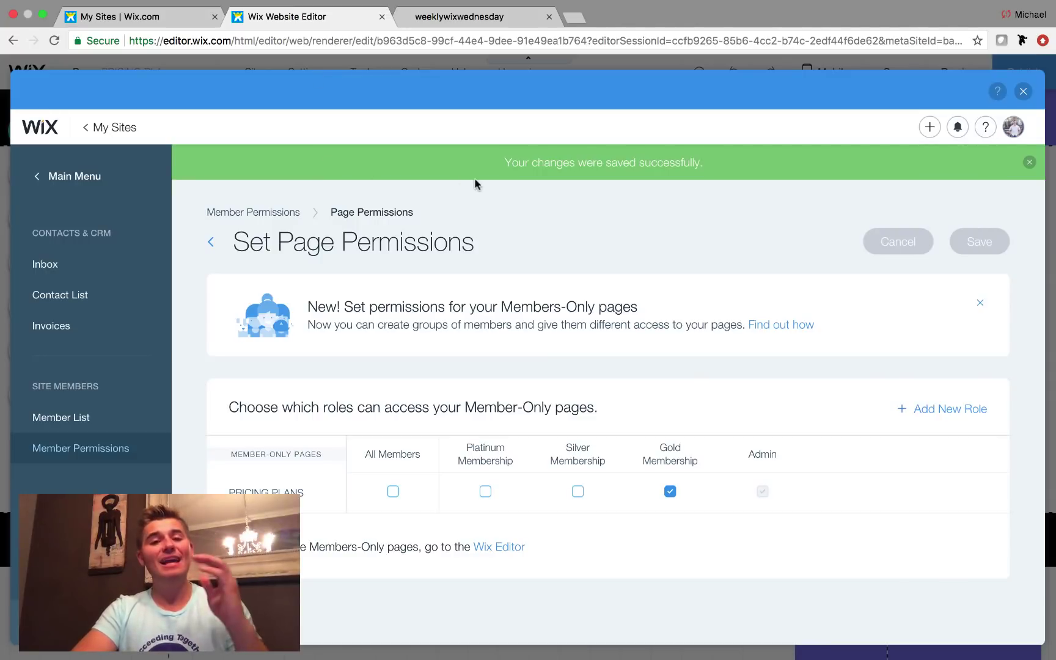